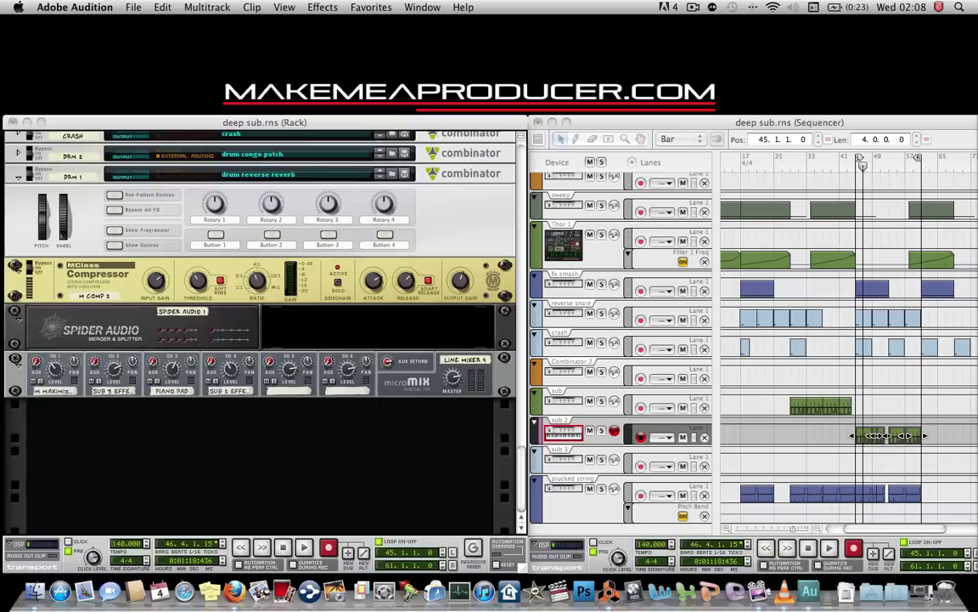
# Move the song position to the loop start at bar 45 and play the looped section.
pyautogui.click(857, 168)
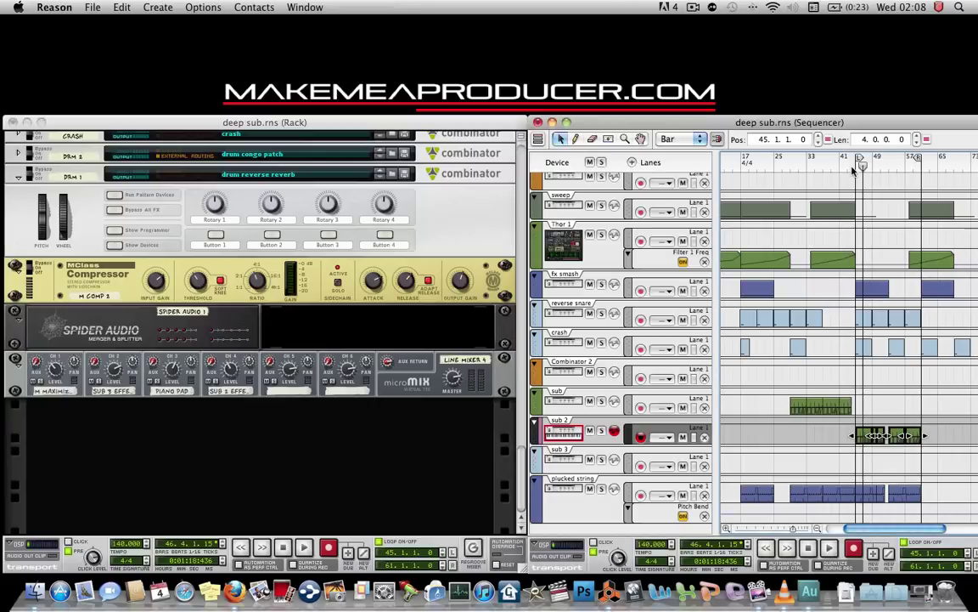
pyautogui.scroll(1, 856, 168)
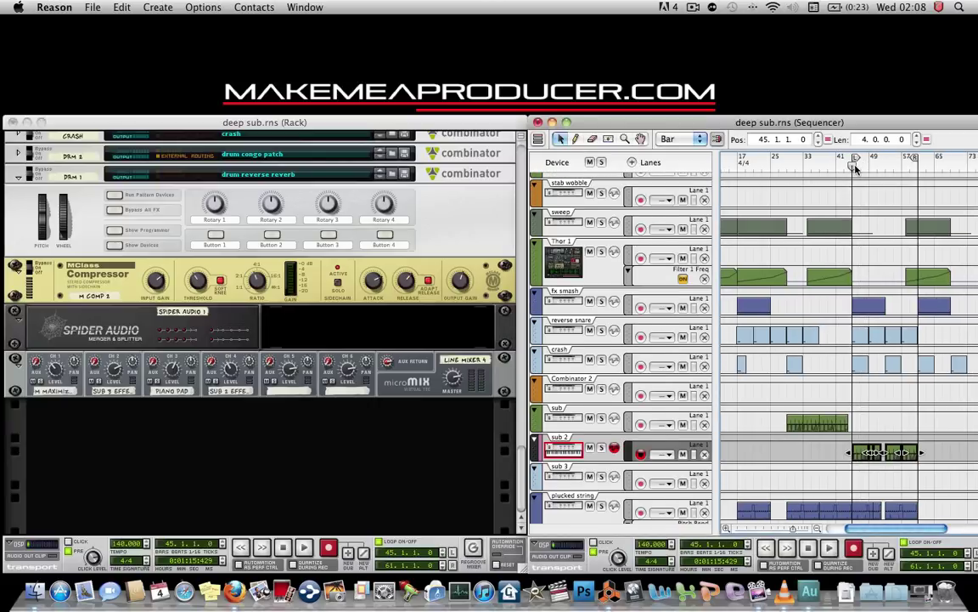
pyautogui.press('space')
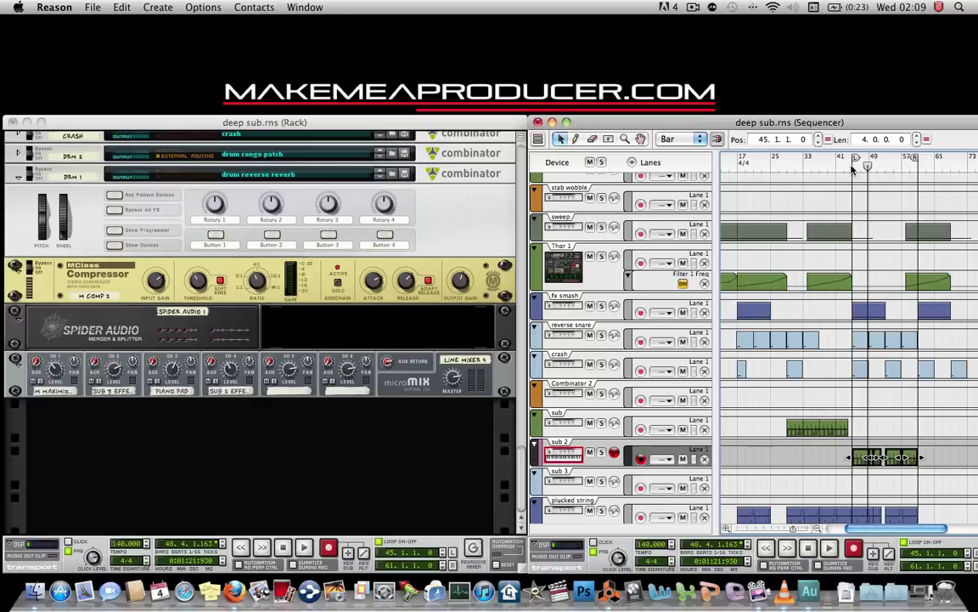
# Examine the rear cabling of Line Mixer 4 and the MClass Compressor, returning to the rack's front view.
pyautogui.click(393, 370)
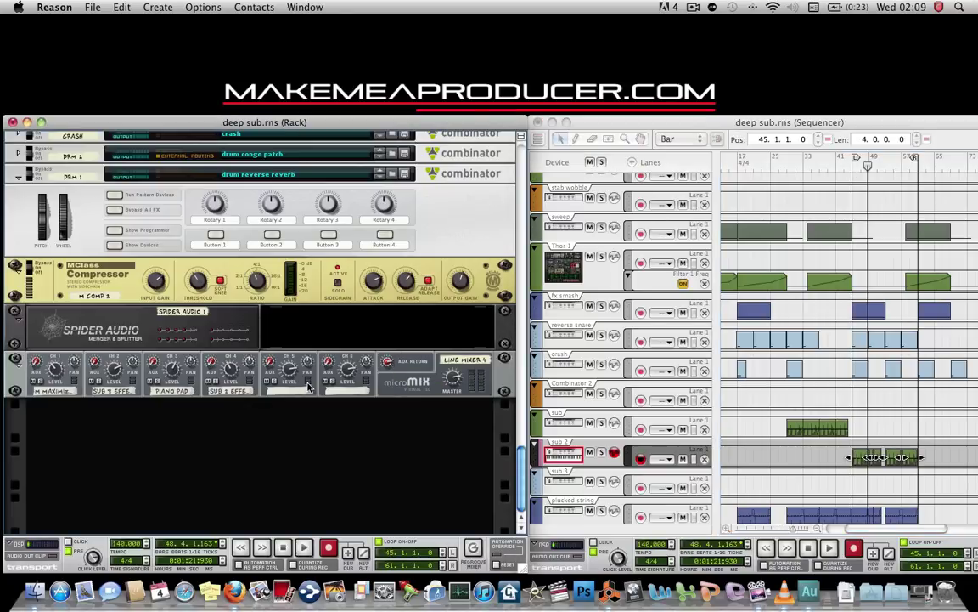
pyautogui.press('Tab')
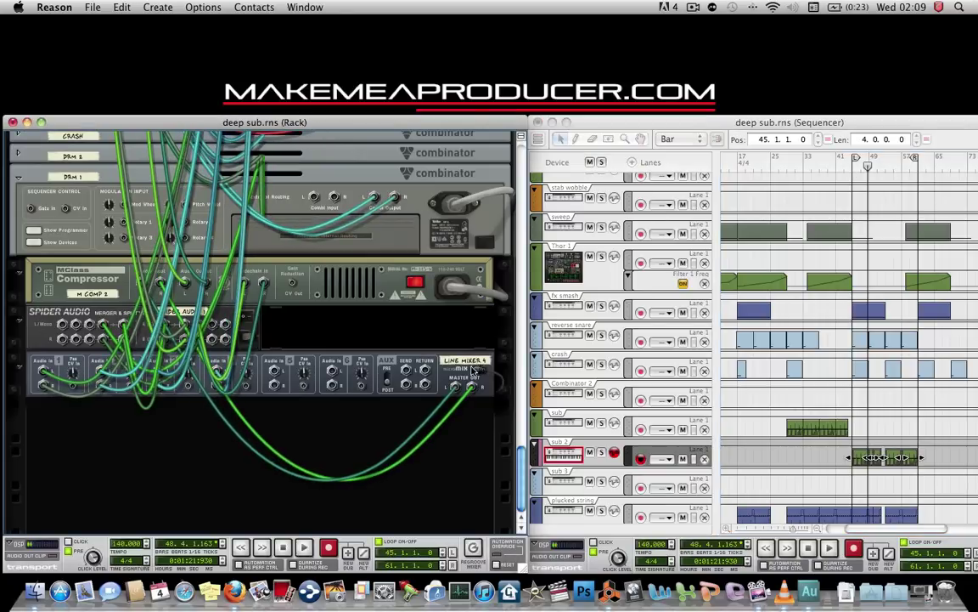
pyautogui.click(143, 286)
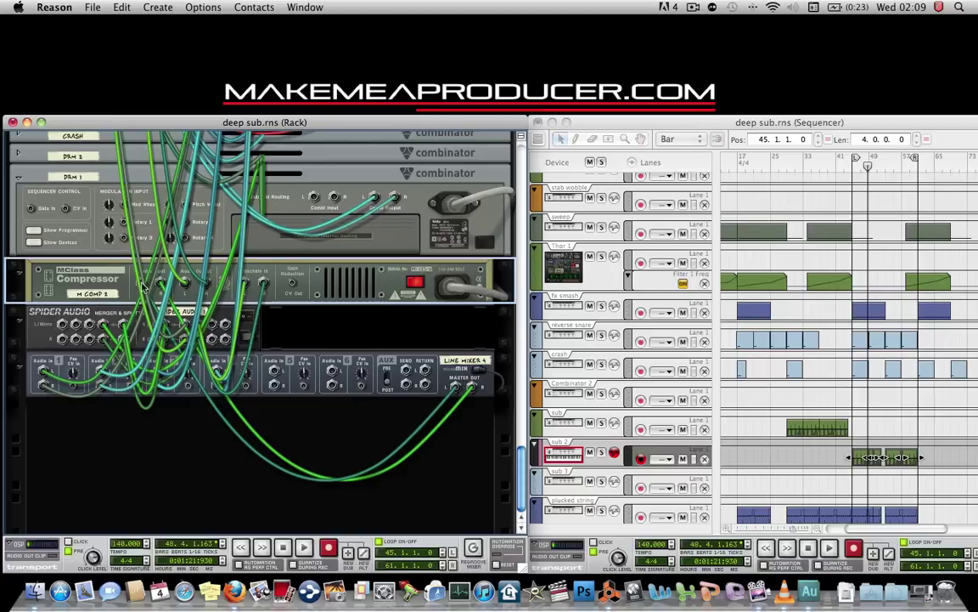
pyautogui.moveTo(142, 286); pyautogui.dragTo(146, 289)
pyautogui.press('Tab')
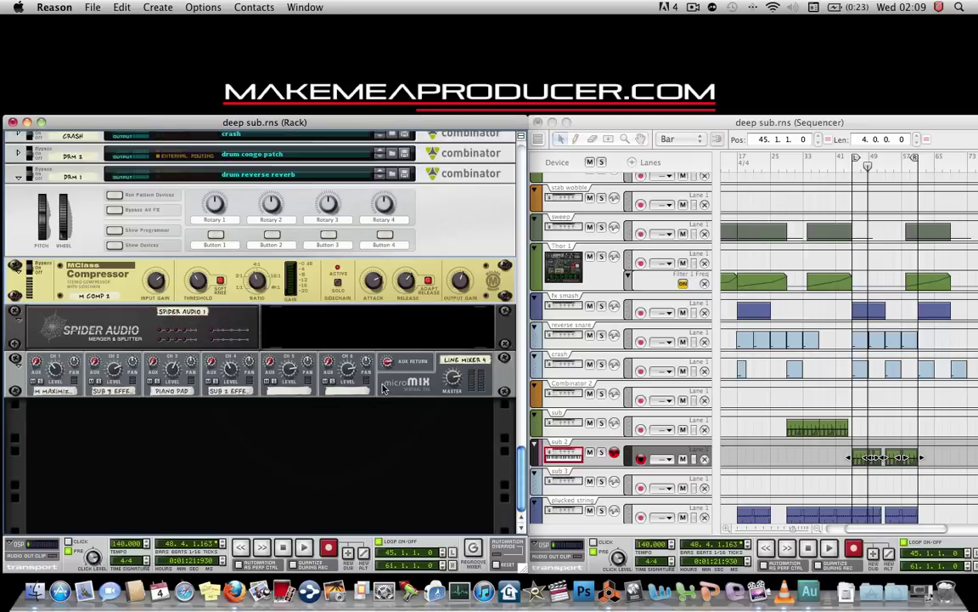
# Create a Combinator below Line Mixer 4 and name it "sub bass 4".
pyautogui.rightClick(385, 391)
pyautogui.moveTo(444, 480)
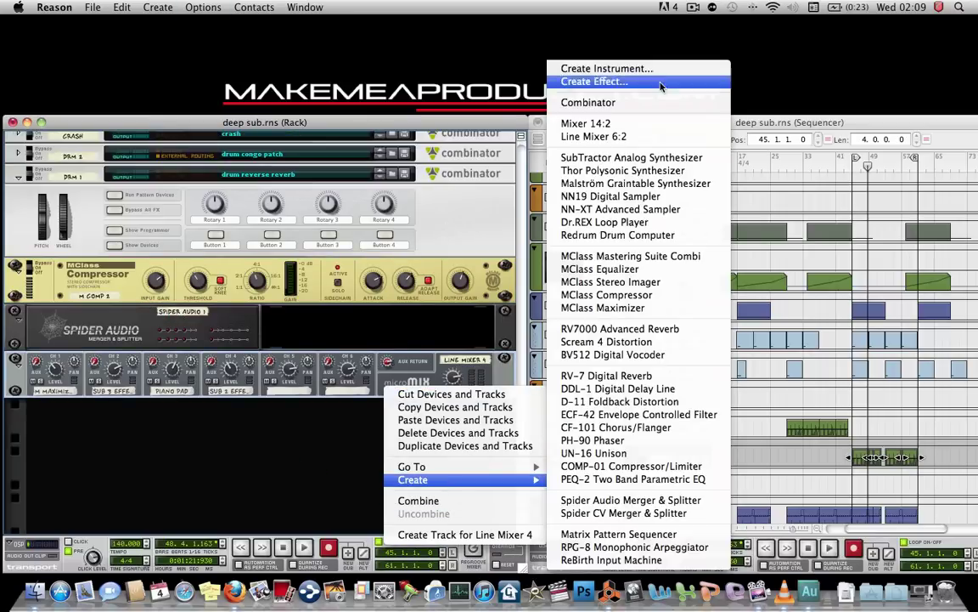
pyautogui.click(651, 101)
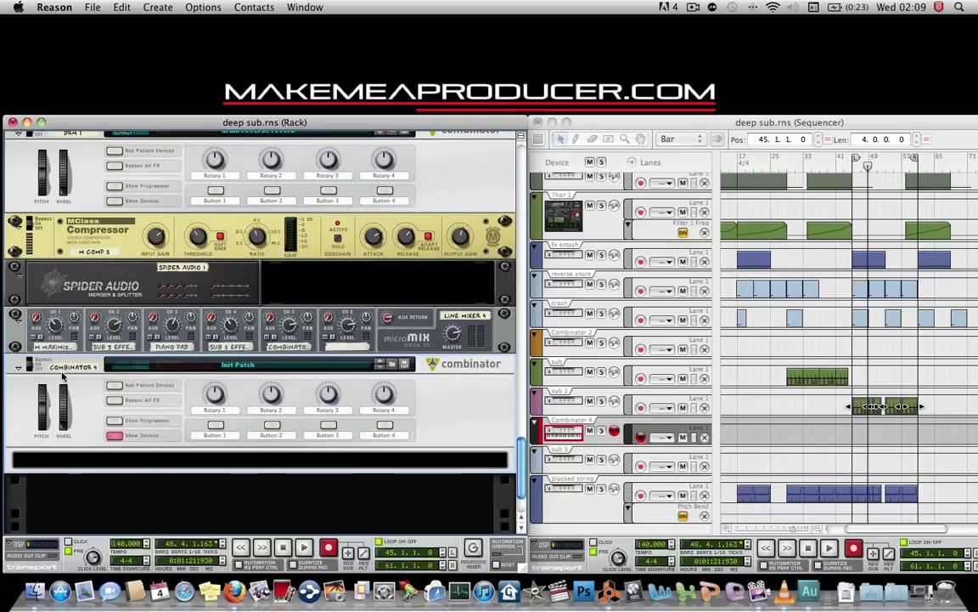
pyautogui.click(69, 367)
pyautogui.write('sub')
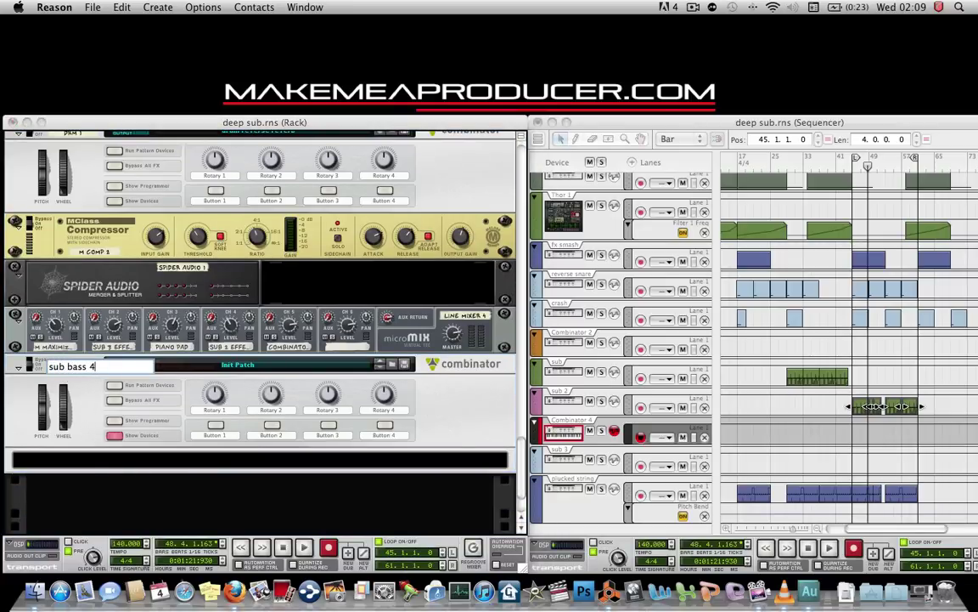
pyautogui.write(' bass 4')
pyautogui.press('Return')
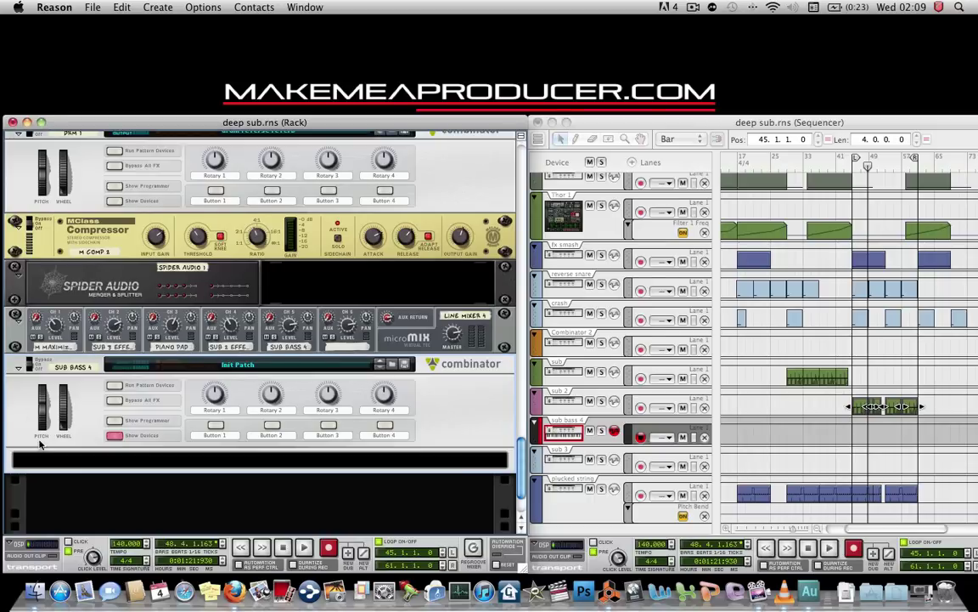
# Create a Line Mixer 6:2 inside the sub bass 4 Combinator.
pyautogui.scroll(-2, 43, 434)
pyautogui.rightClick(48, 409)
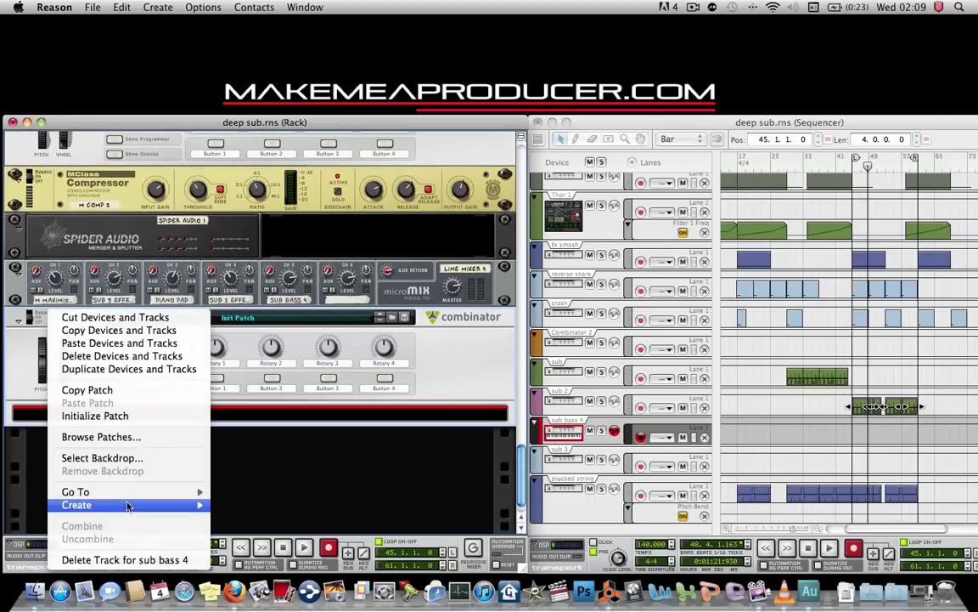
pyautogui.moveTo(127, 506)
pyautogui.click(280, 135)
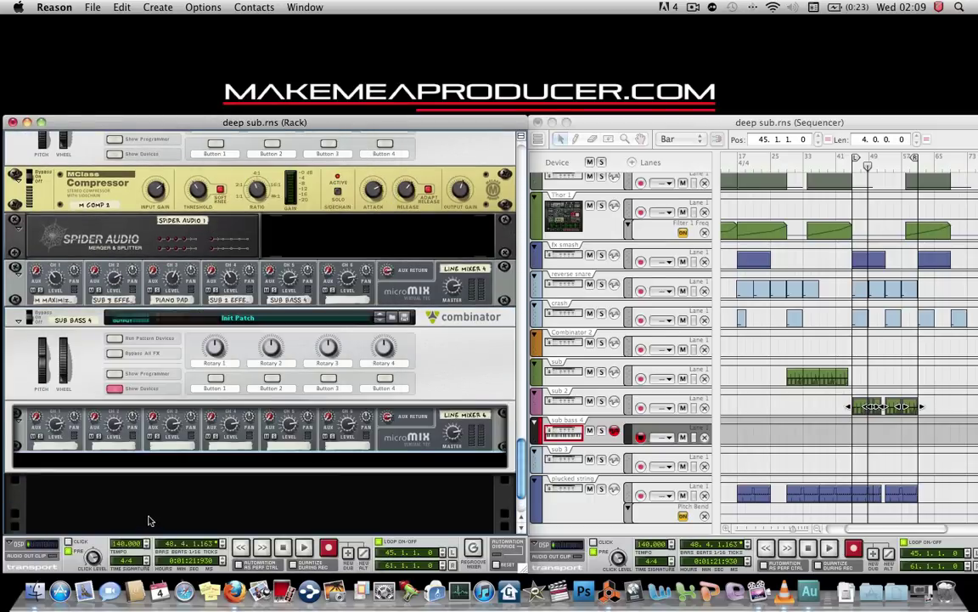
# Add two Malström Graintable Synthesizers to the new line mixer inside the sub bass 4 Combinator.
pyautogui.scroll(-3, 148, 520)
pyautogui.rightClick(85, 344)
pyautogui.moveTo(161, 463)
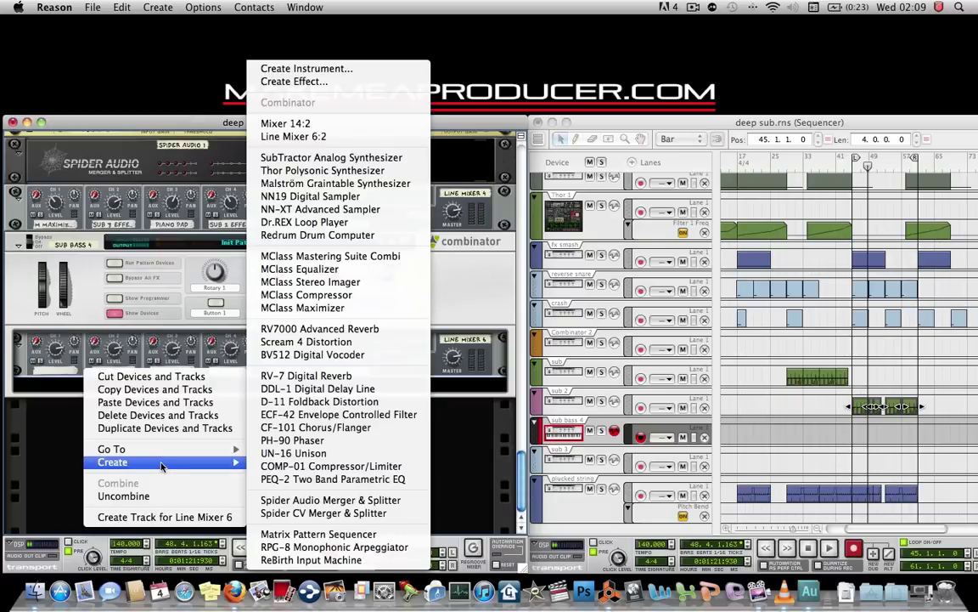
pyautogui.click(400, 185)
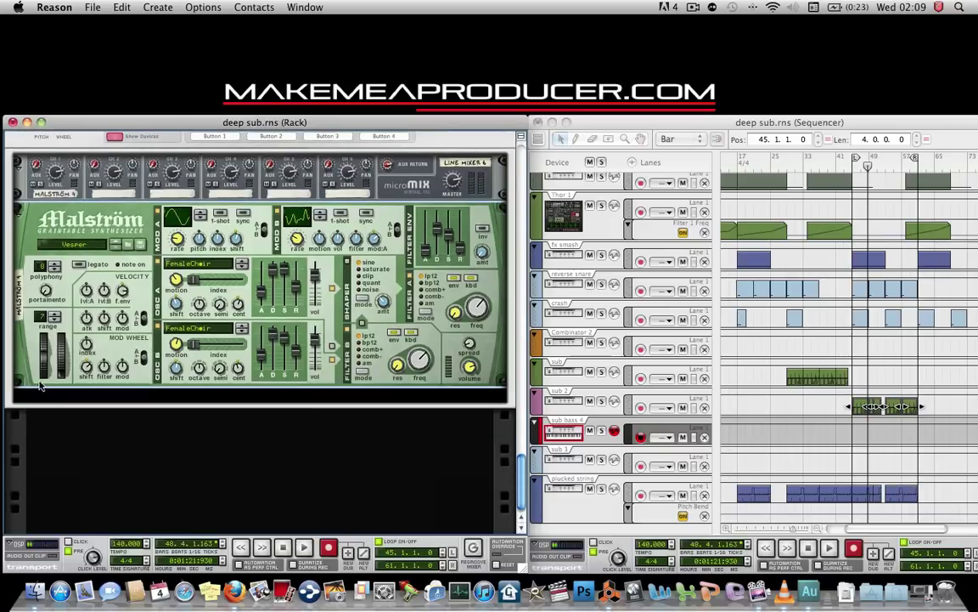
pyautogui.rightClick(81, 189)
pyautogui.moveTo(112, 277)
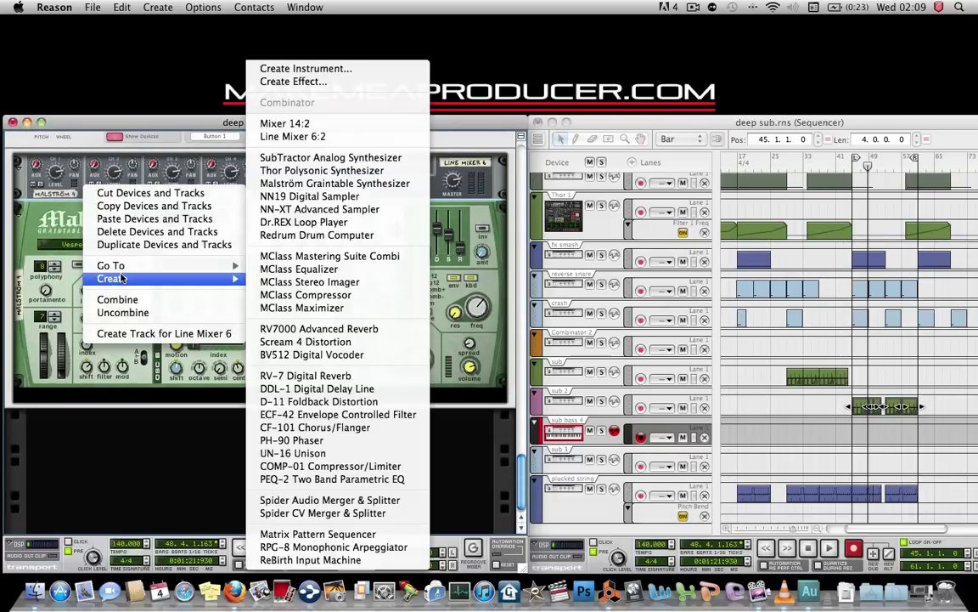
pyautogui.click(288, 184)
# Initialize the patches of both Malström synthesizers.
pyautogui.rightClick(124, 280)
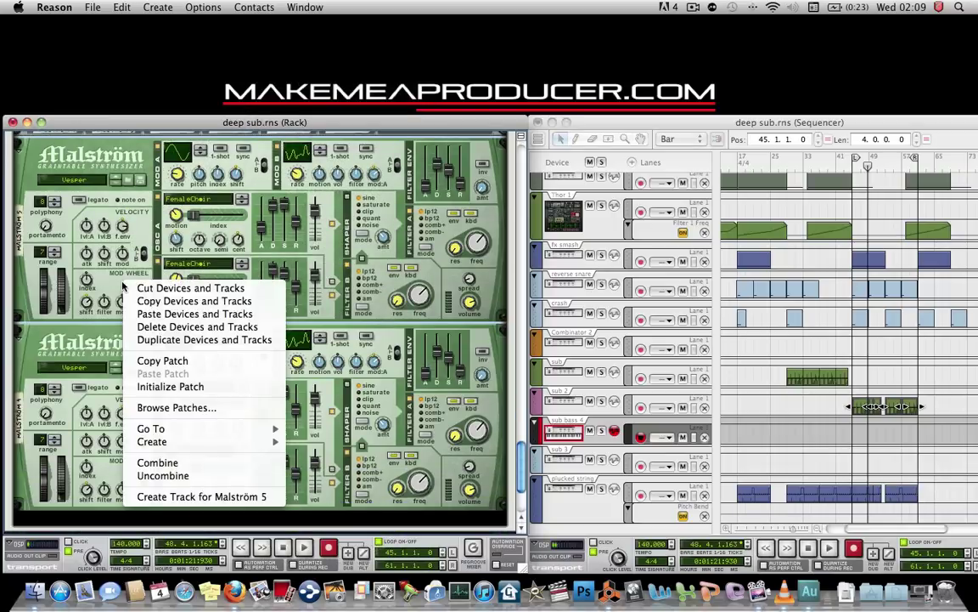
pyautogui.click(170, 386)
pyautogui.rightClick(153, 345)
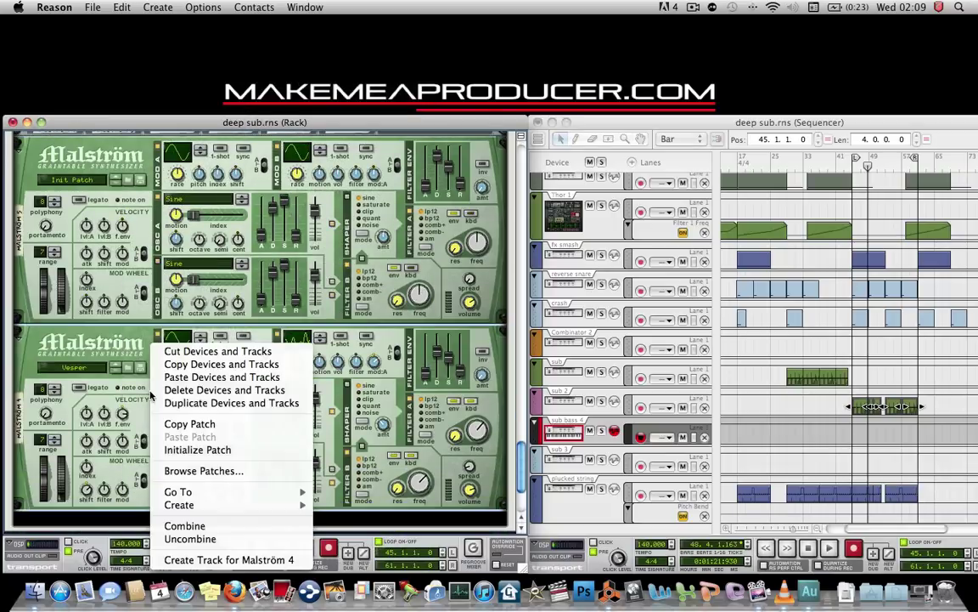
pyautogui.click(184, 450)
pyautogui.scroll(2, 191, 451)
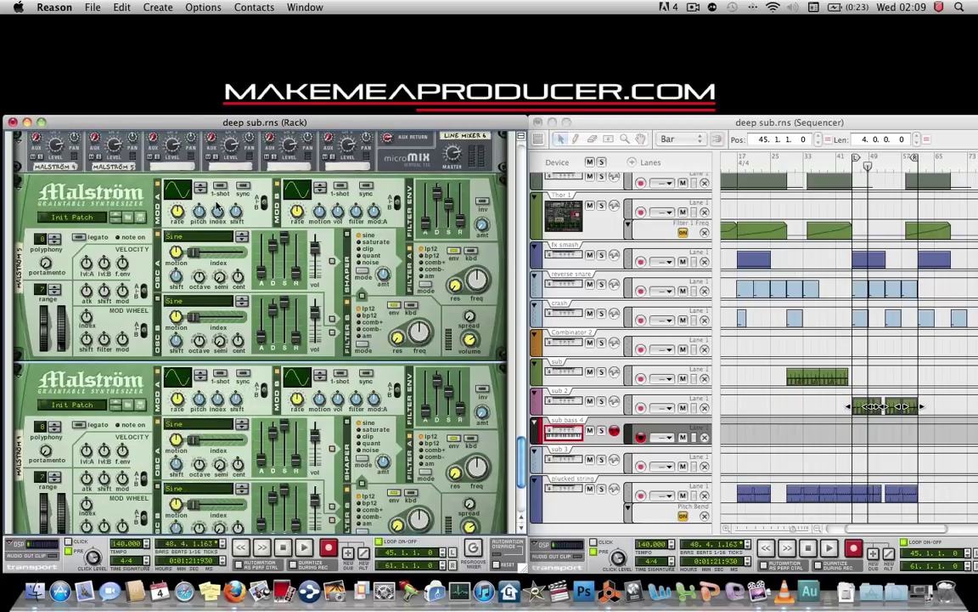
# Add a Scream 4 Distortion after the upper Malström, followed by an MClass Equalizer.
pyautogui.rightClick(130, 316)
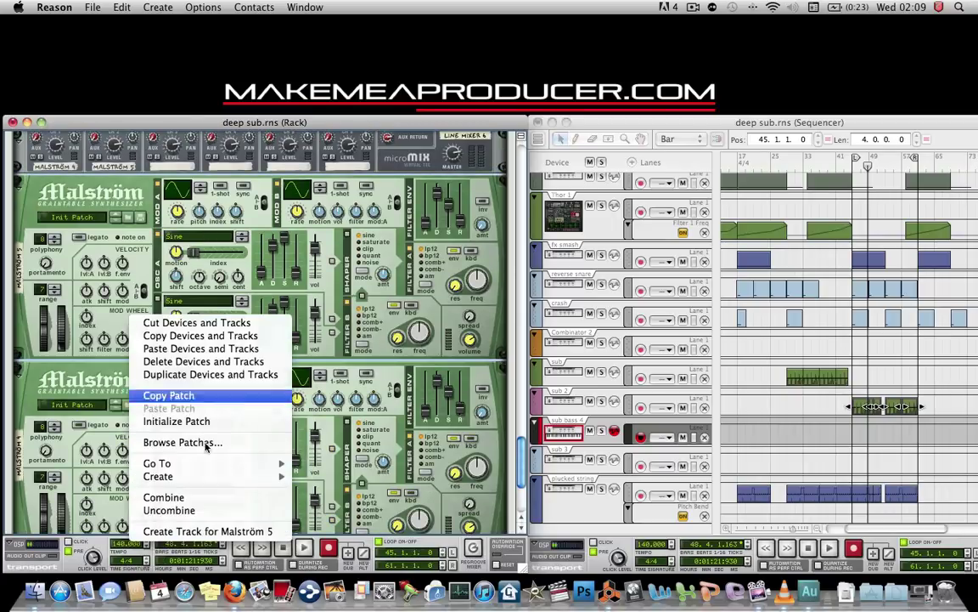
pyautogui.moveTo(221, 482)
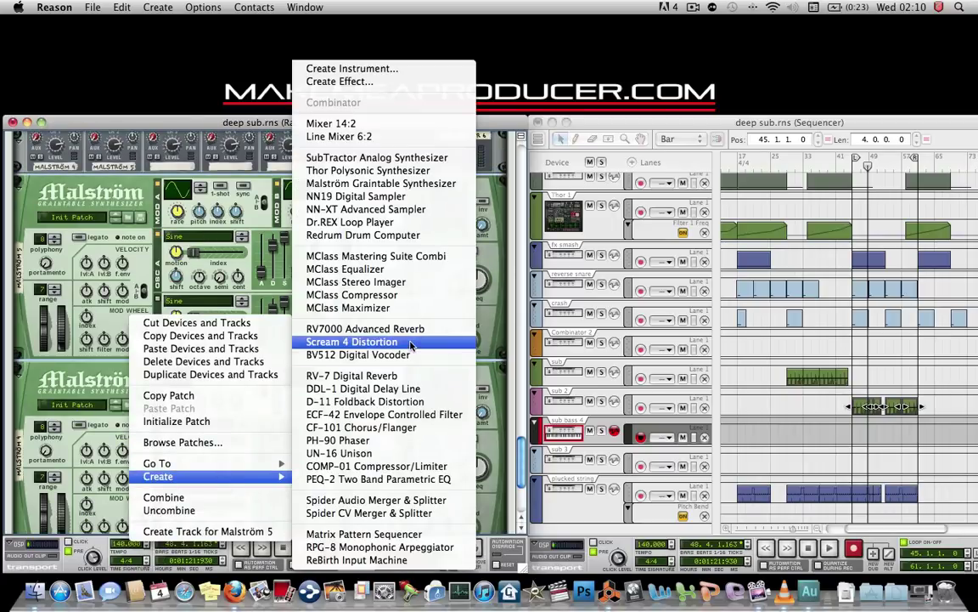
pyautogui.click(411, 341)
pyautogui.rightClick(48, 316)
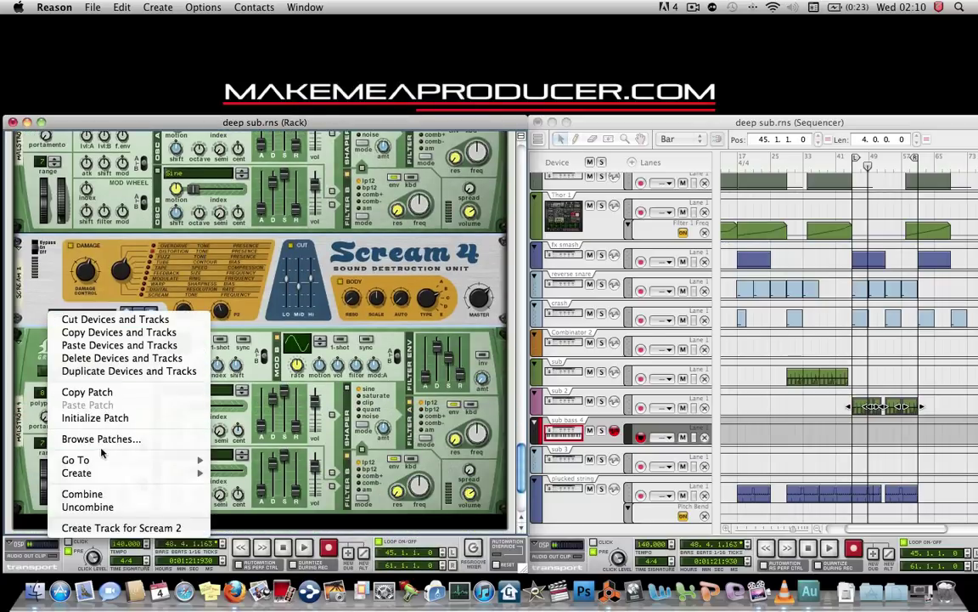
pyautogui.moveTo(102, 472)
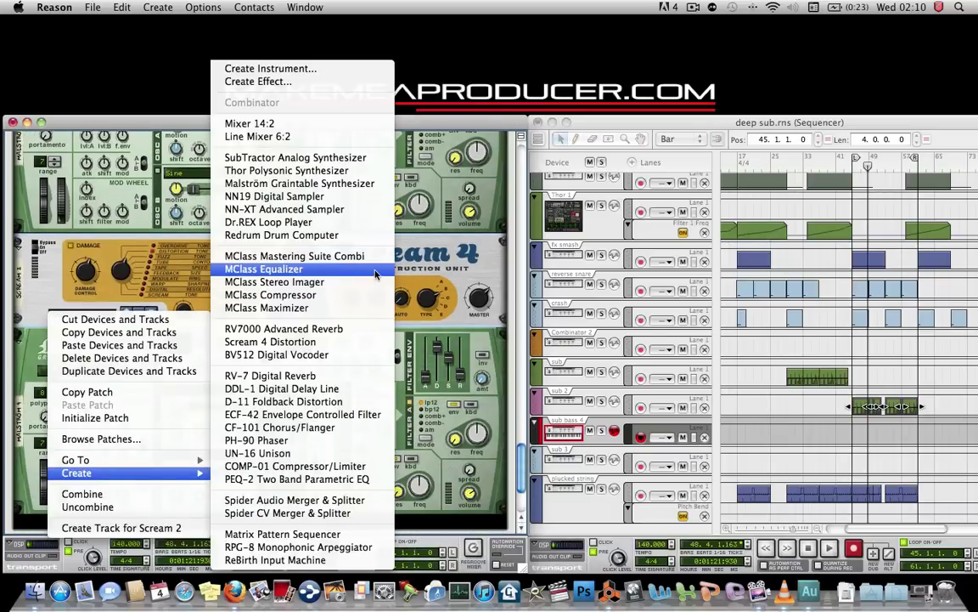
pyautogui.click(380, 268)
# Add an MClass Equalizer after the lower Malström in the Combinator.
pyautogui.scroll(-6, 313, 319)
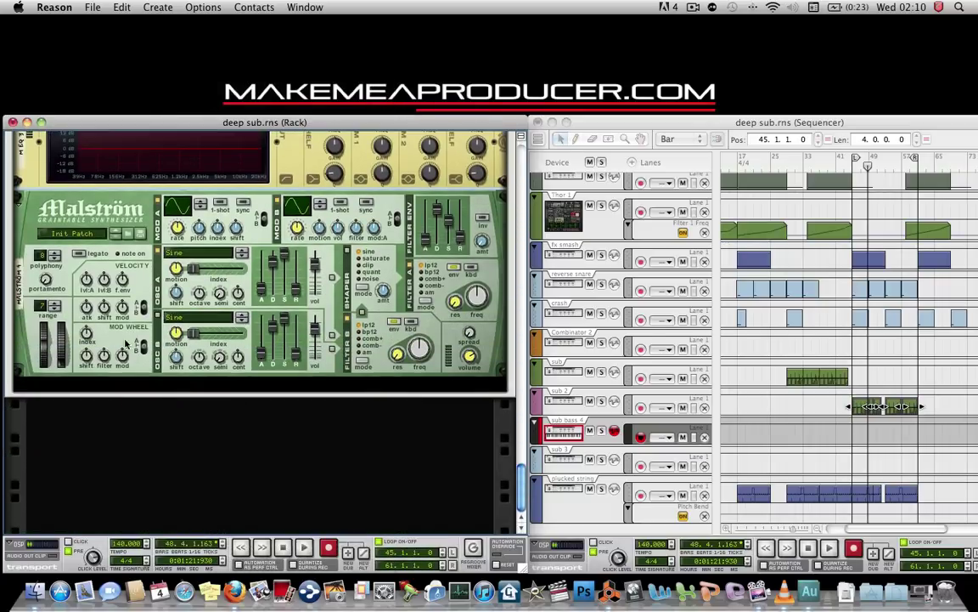
pyautogui.rightClick(125, 343)
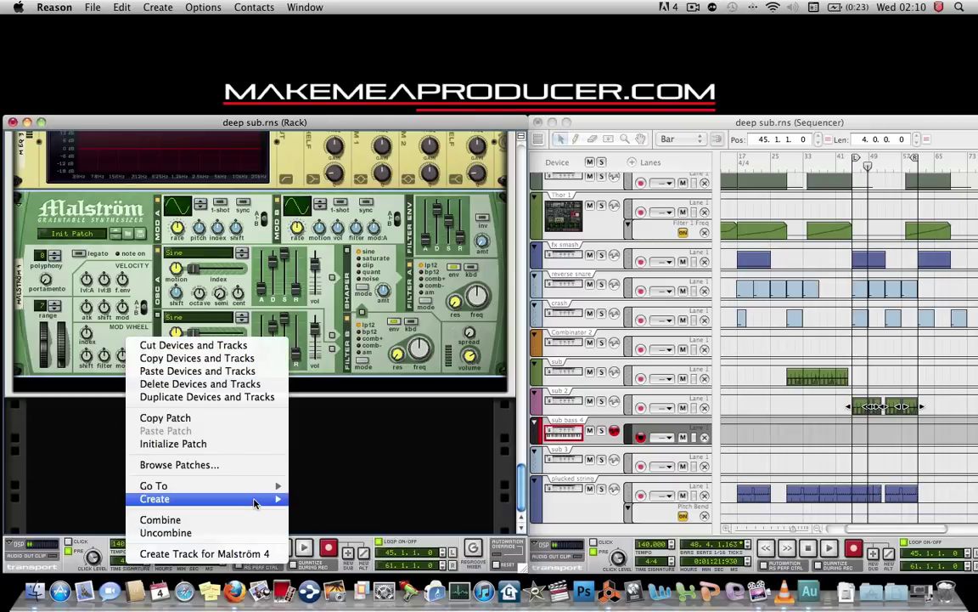
pyautogui.moveTo(257, 500)
pyautogui.click(345, 268)
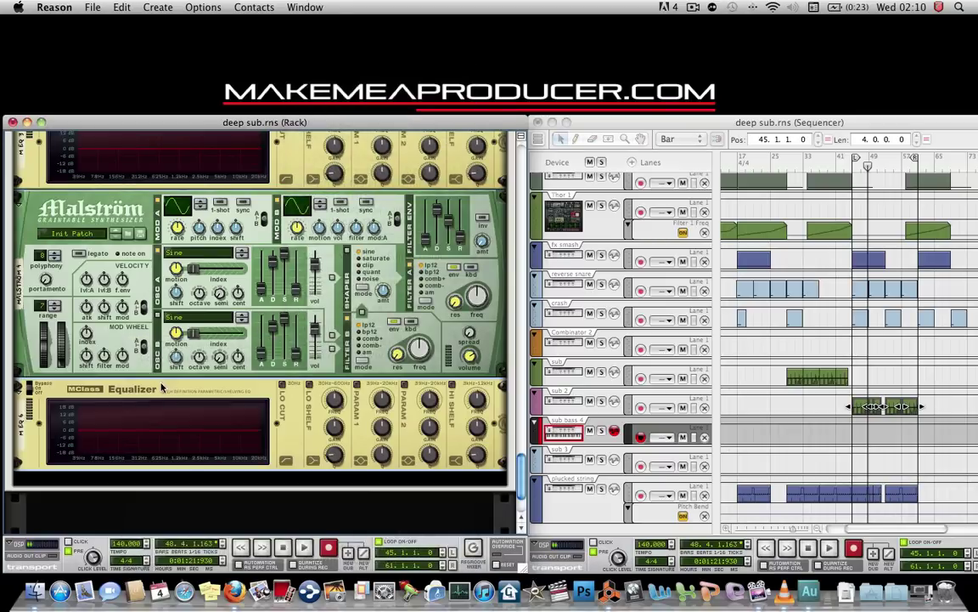
pyautogui.scroll(3, 254, 297)
pyautogui.moveTo(162, 170); pyautogui.dragTo(161, 387)
pyautogui.scroll(2, 161, 386)
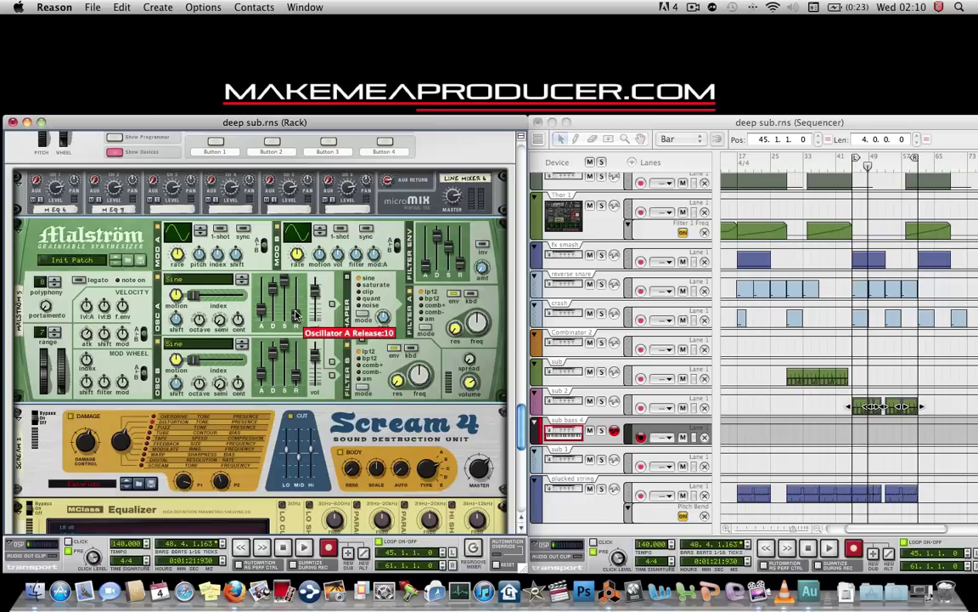
# Set oscillator A of the upper Malström to the Sawtooth graintable.
pyautogui.scroll(5, 294, 312)
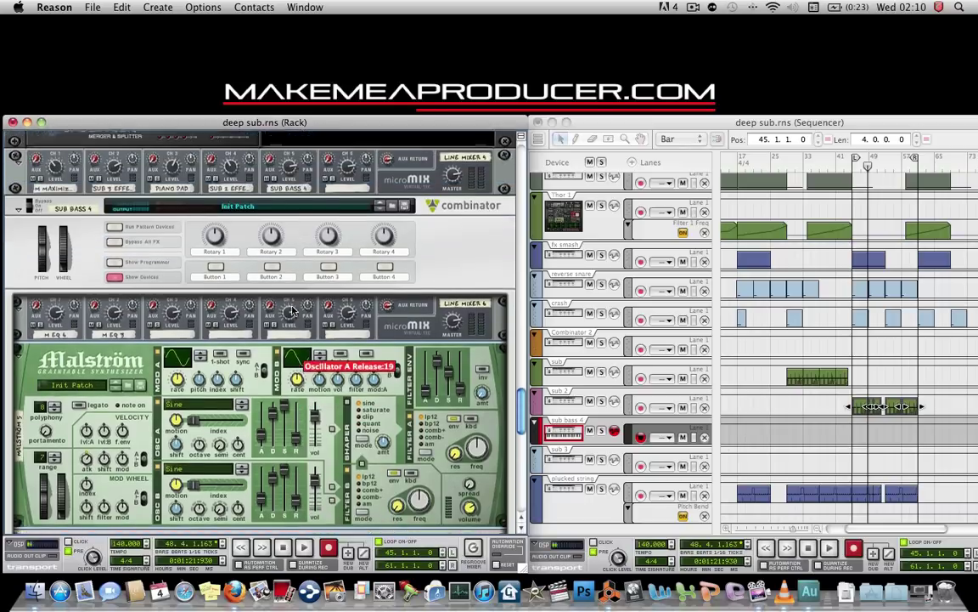
pyautogui.scroll(-3, 248, 330)
pyautogui.click(244, 322)
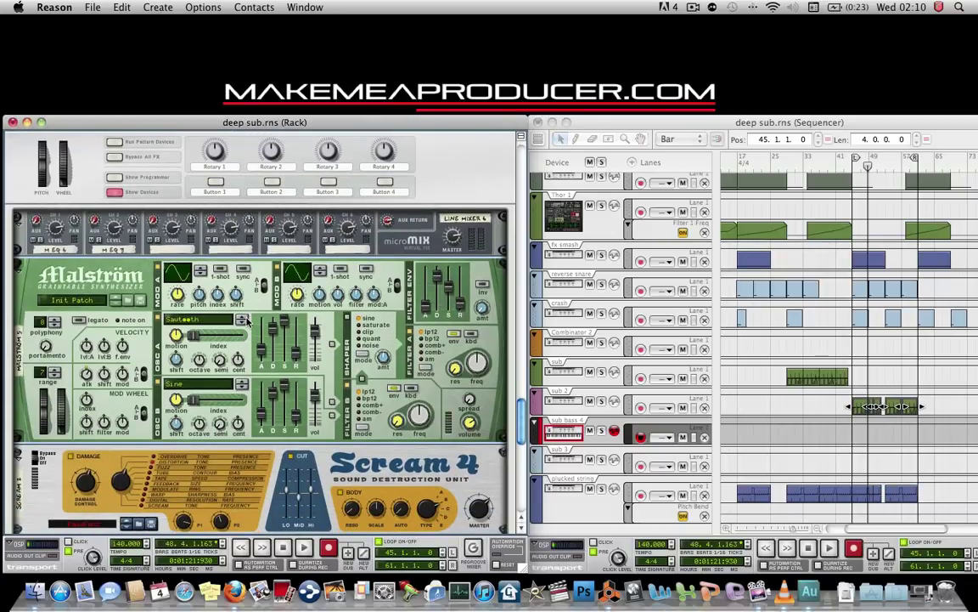
pyautogui.scroll(-5, 246, 320)
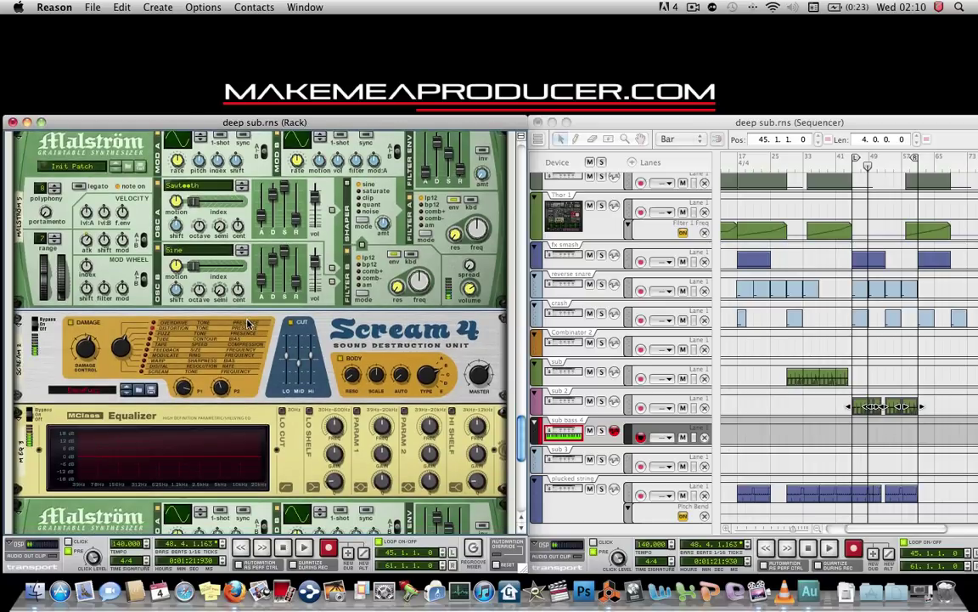
pyautogui.scroll(5, 248, 324)
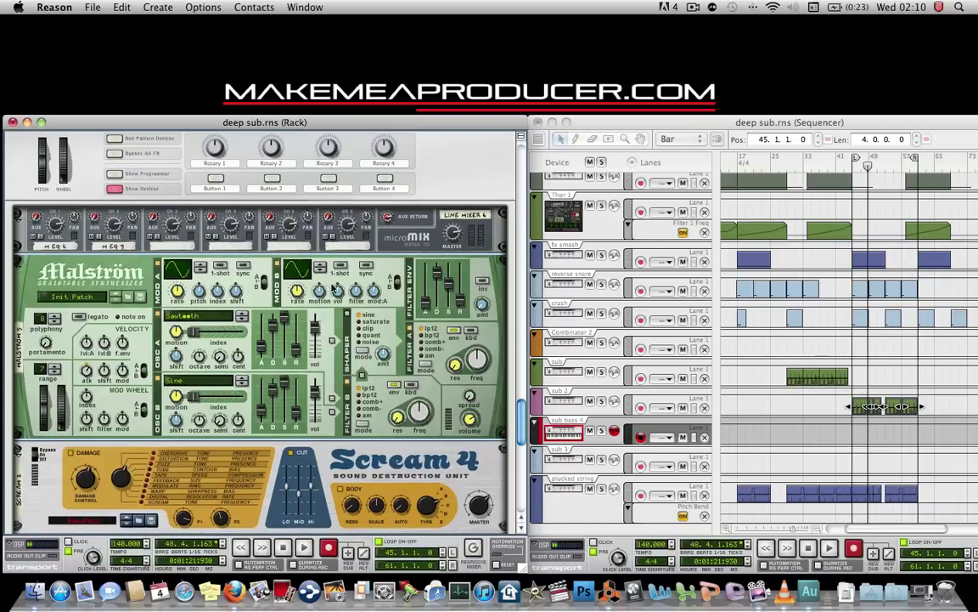
# Turn on sync for the upper Malström's modulator B and set its modulation of the level to 25.
pyautogui.click(366, 266)
pyautogui.moveTo(355, 287)
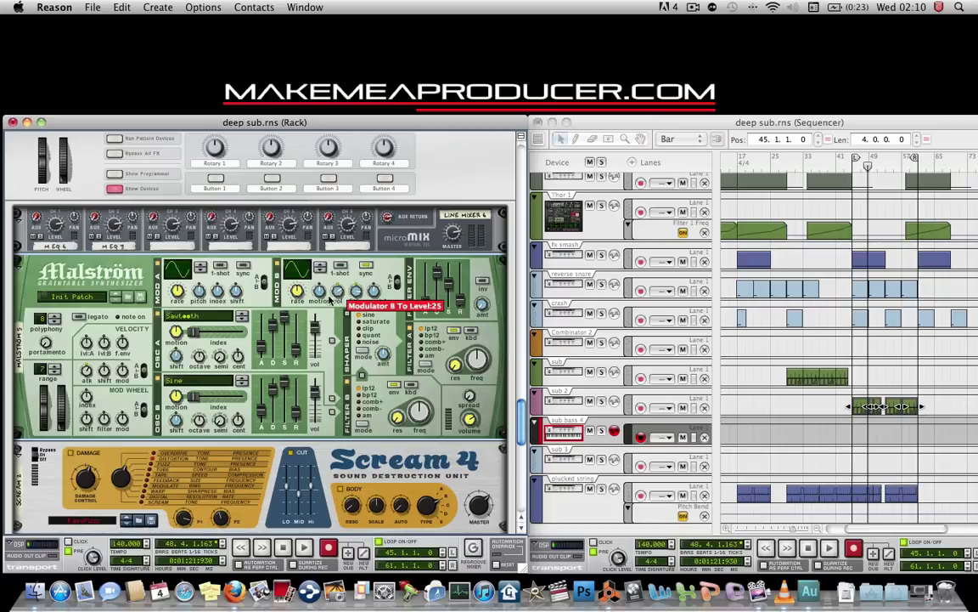
pyautogui.scroll(-8, 330, 299)
pyautogui.scroll(4, 307, 289)
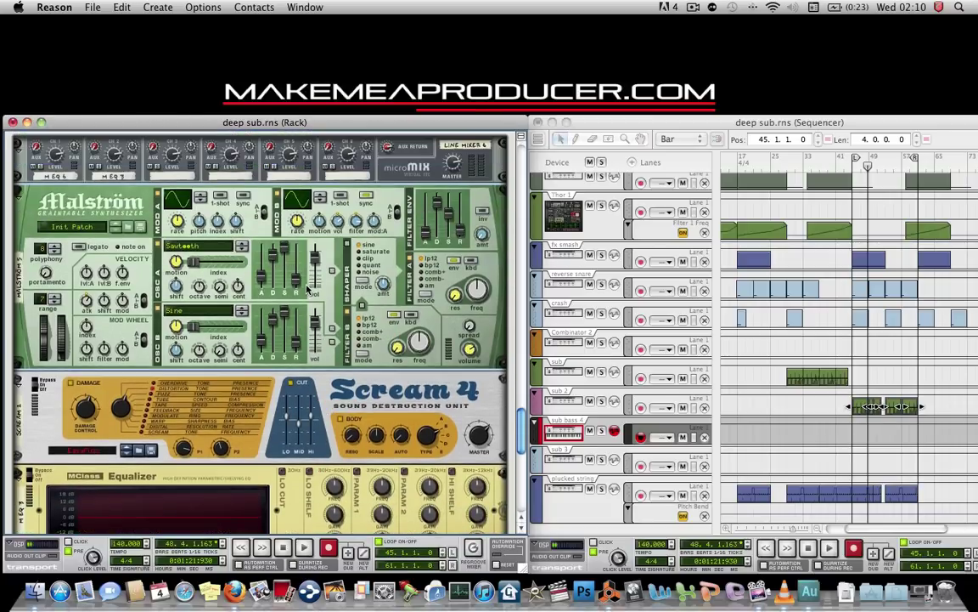
# Adjust the rate of modulator B on the upper Malström.
pyautogui.moveTo(296, 215)
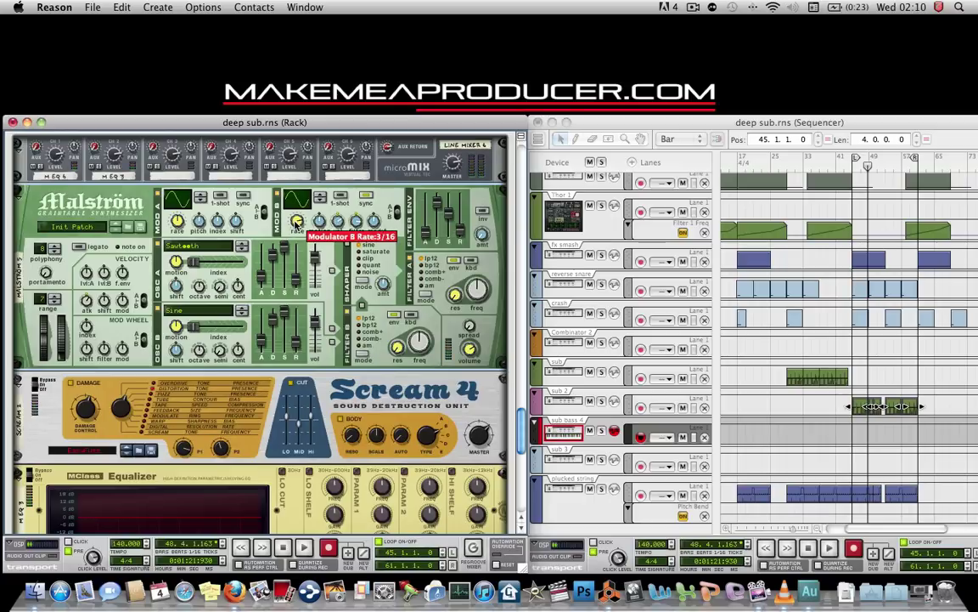
pyautogui.moveTo(296, 221); pyautogui.dragTo(298, 222)
pyautogui.scroll(-5, 254, 247)
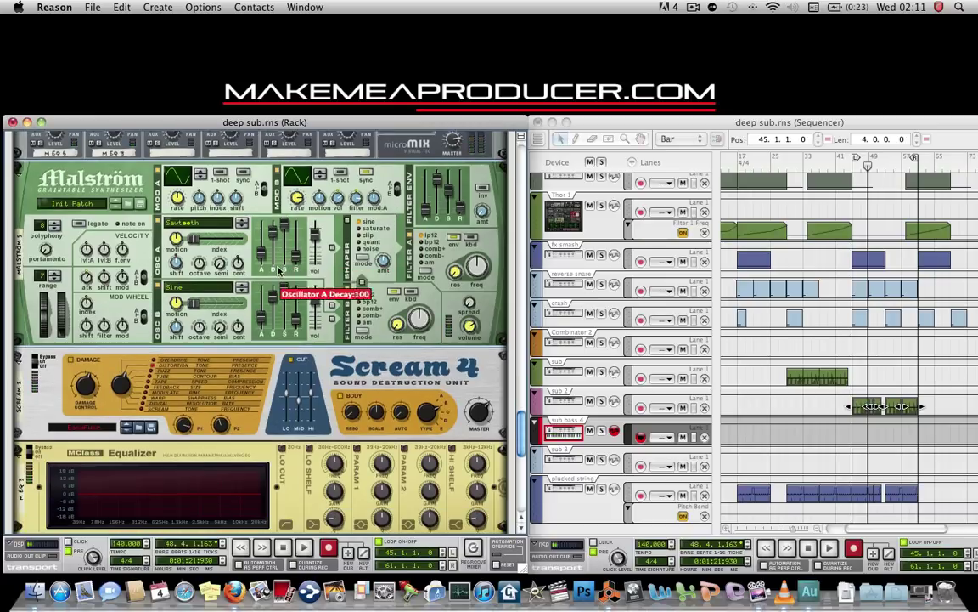
# Adjust the damage control and body resonance of the Scream 4 distortion below the upper Malström.
pyautogui.scroll(-1, 185, 346)
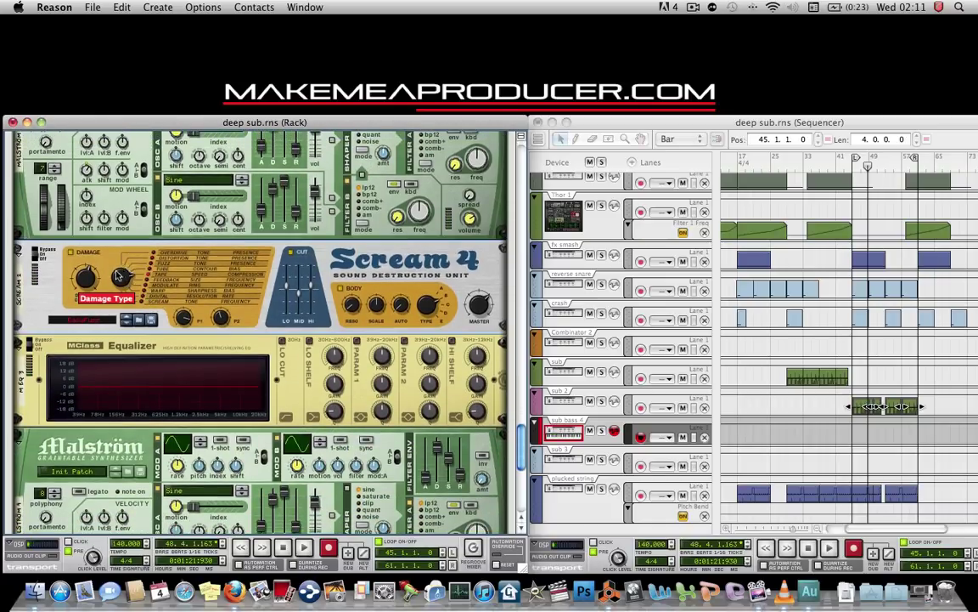
pyautogui.moveTo(82, 280)
pyautogui.moveTo(82, 280); pyautogui.dragTo(96, 296)
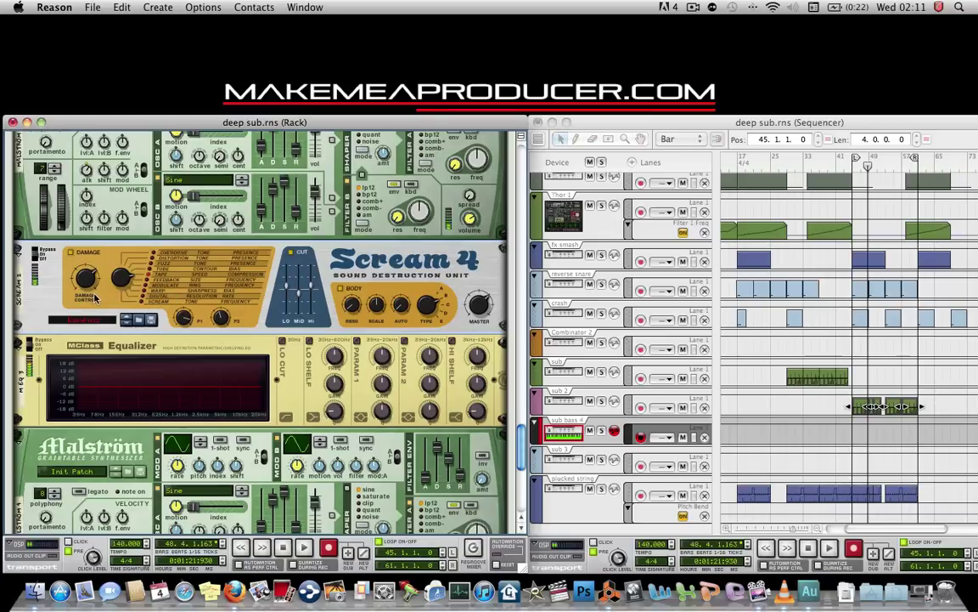
pyautogui.moveTo(353, 310)
pyautogui.moveTo(352, 310); pyautogui.dragTo(352, 304)
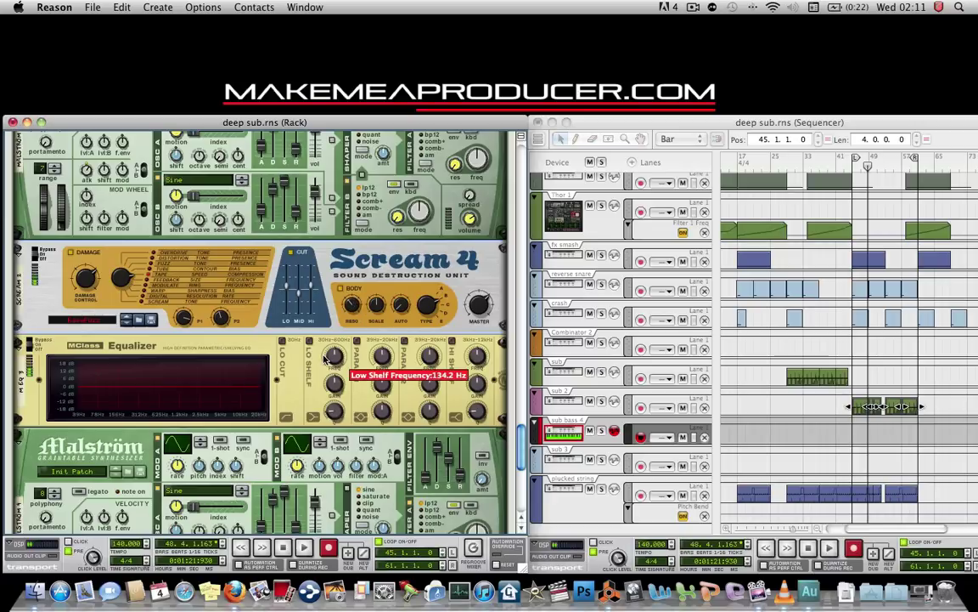
# Enable parametric band 2 on the MClass Equalizer below the Scream 4 and shape a high-frequency boost near 10 kHz.
pyautogui.scroll(-4, 382, 357)
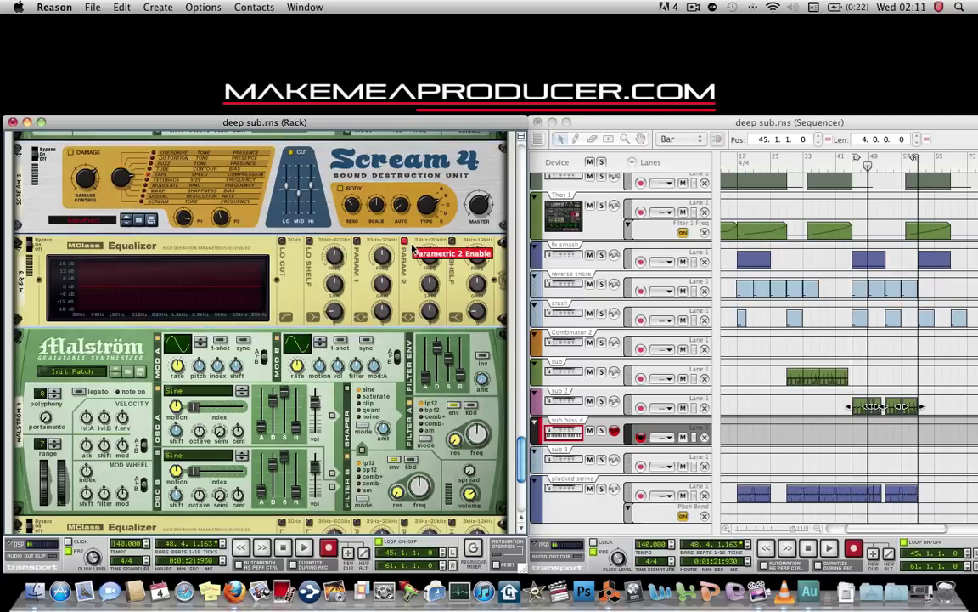
pyautogui.moveTo(430, 257); pyautogui.dragTo(440, 244)
pyautogui.moveTo(431, 285)
pyautogui.mouseDown()
pyautogui.moveTo(439, 281)
pyautogui.moveTo(432, 311)
pyautogui.moveTo(437, 278)
pyautogui.mouseUp()
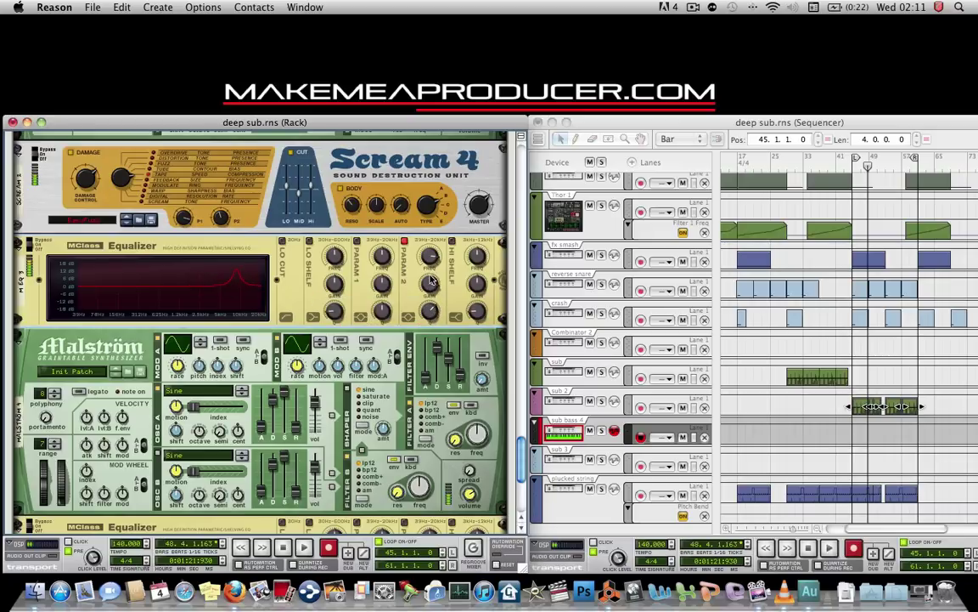
# Turn on oscillator B of the lower Malström.
pyautogui.scroll(10, 361, 281)
pyautogui.scroll(3, 361, 279)
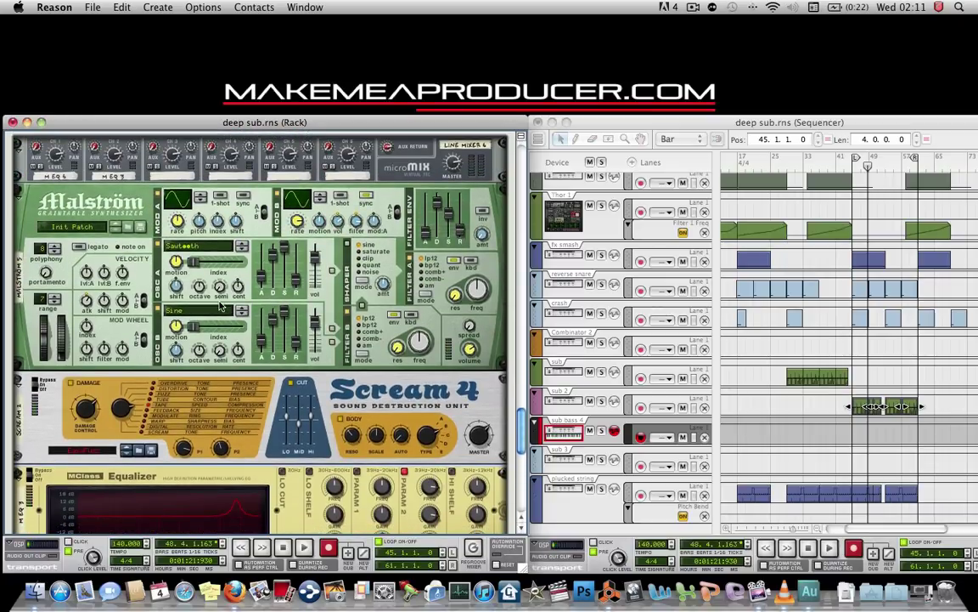
pyautogui.scroll(-10, 219, 306)
pyautogui.scroll(-2, 219, 314)
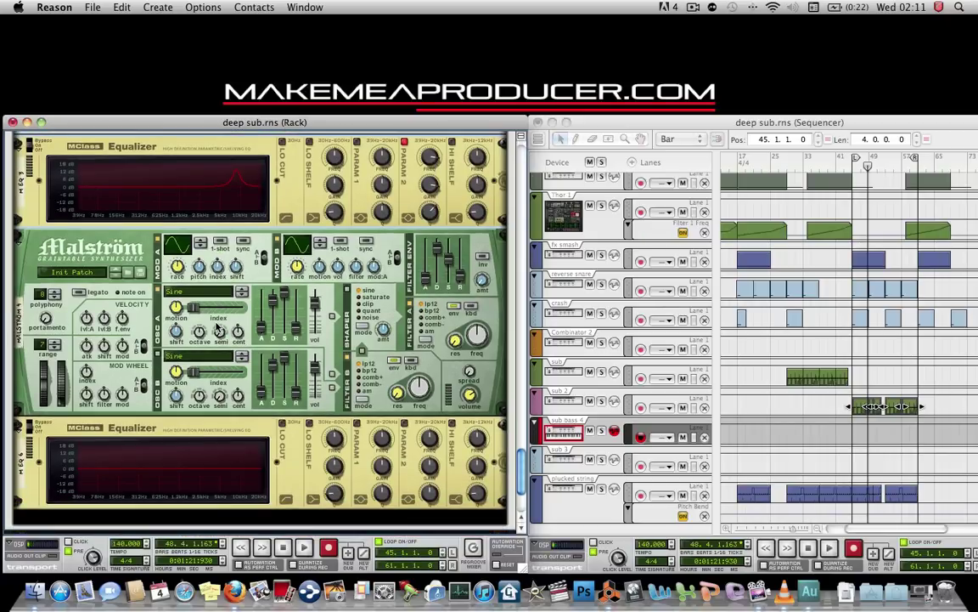
pyautogui.click(156, 357)
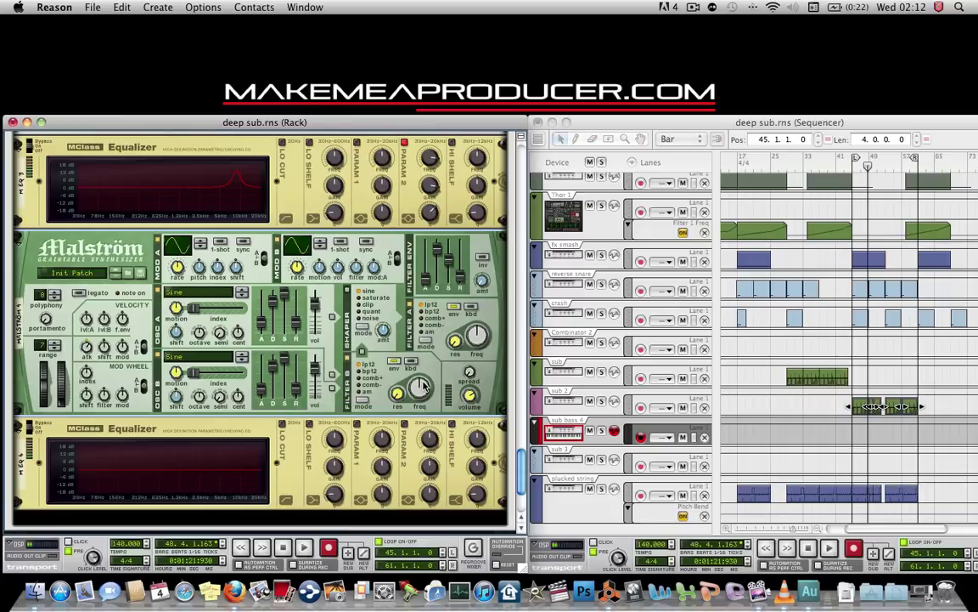
# Enable the low shelf on the MClass Equalizer below the lower Malström and boost it, with a frequency of about 122 Hz.
pyautogui.scroll(-2, 416, 383)
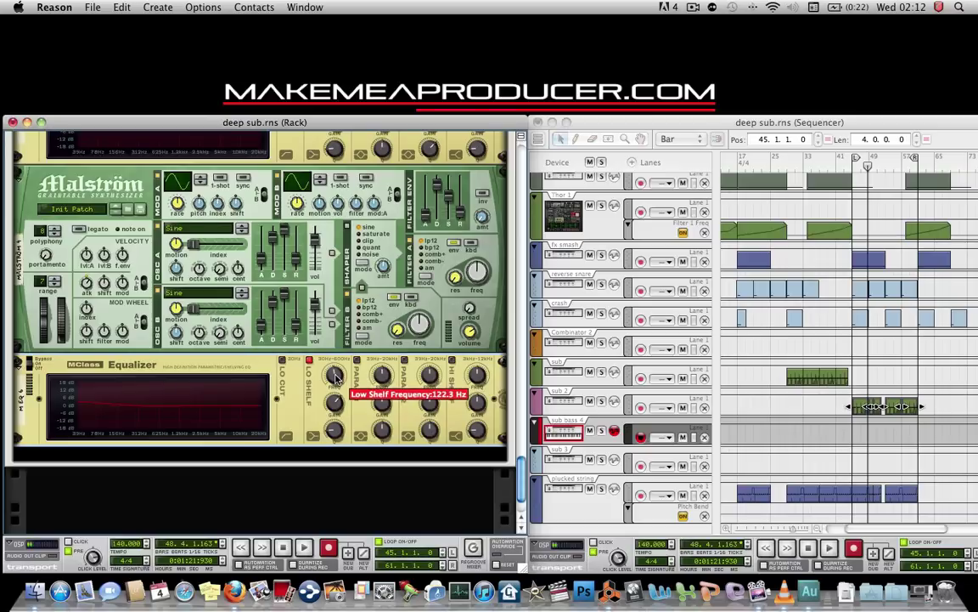
pyautogui.scroll(5, 336, 378)
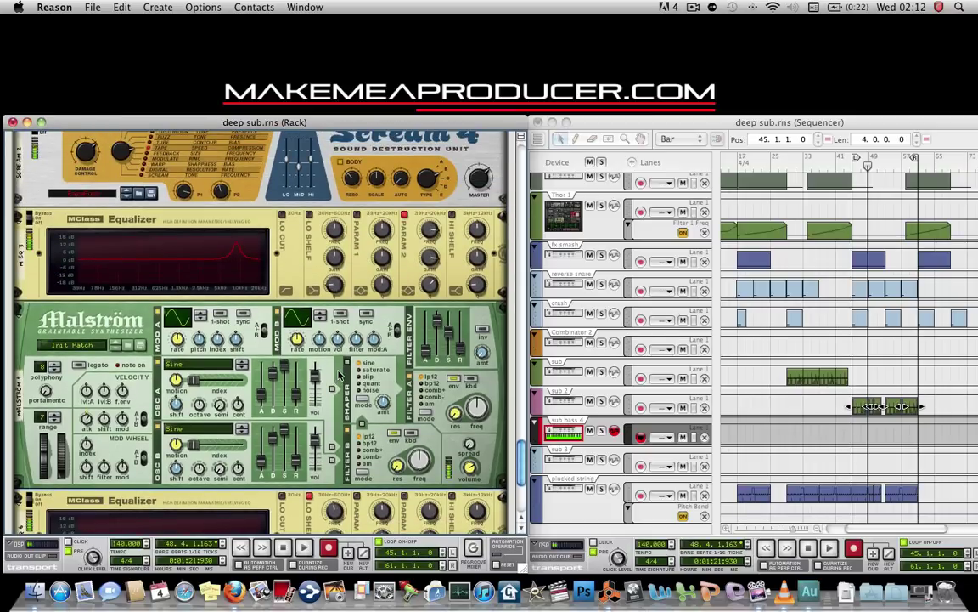
pyautogui.press('super+z')
pyautogui.press('super+z')
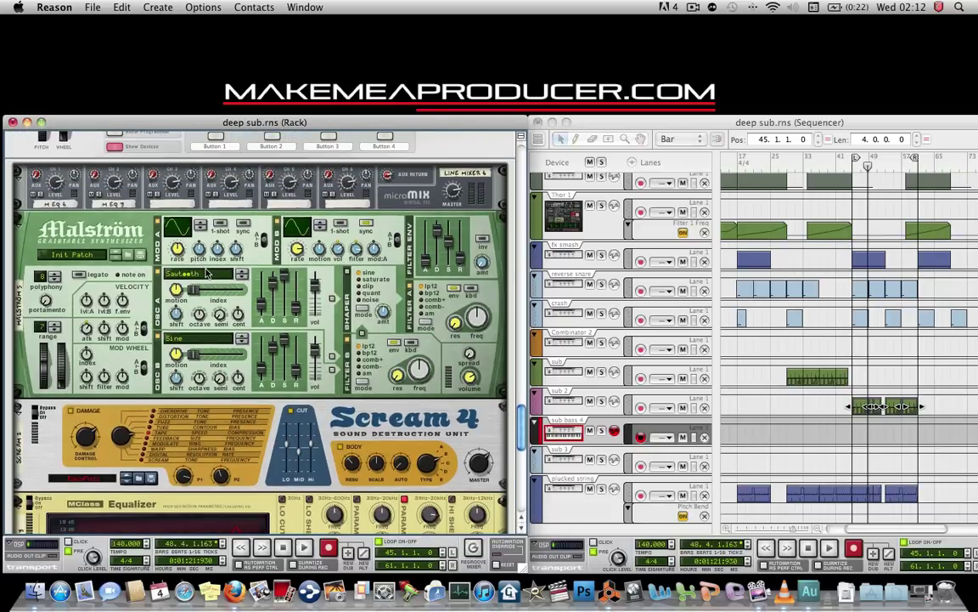
# Solo channels 1 and 2 on the Combinator's Line Mixer 6 and adjust their levels.
pyautogui.scroll(-5, 208, 284)
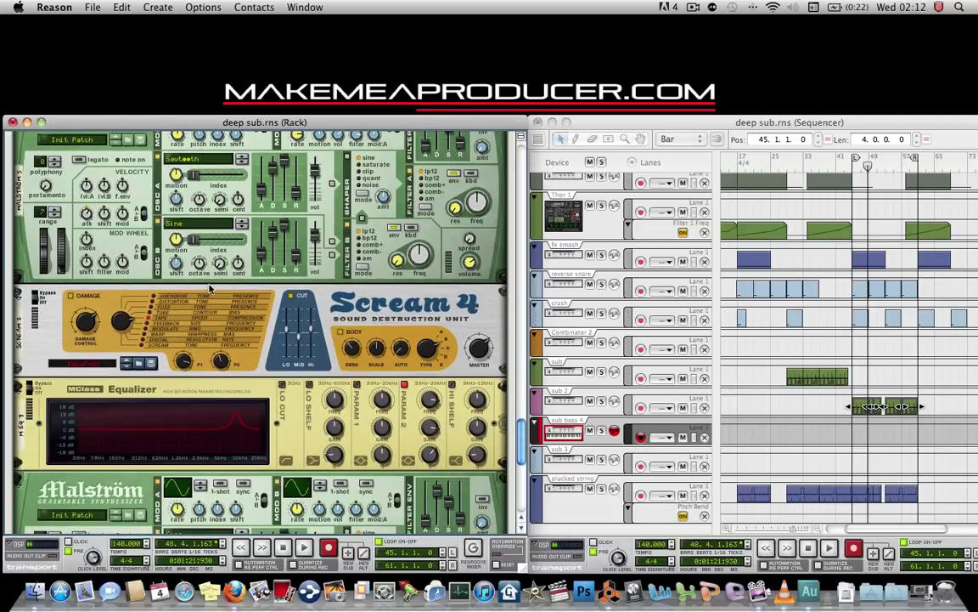
pyautogui.scroll(5, 209, 290)
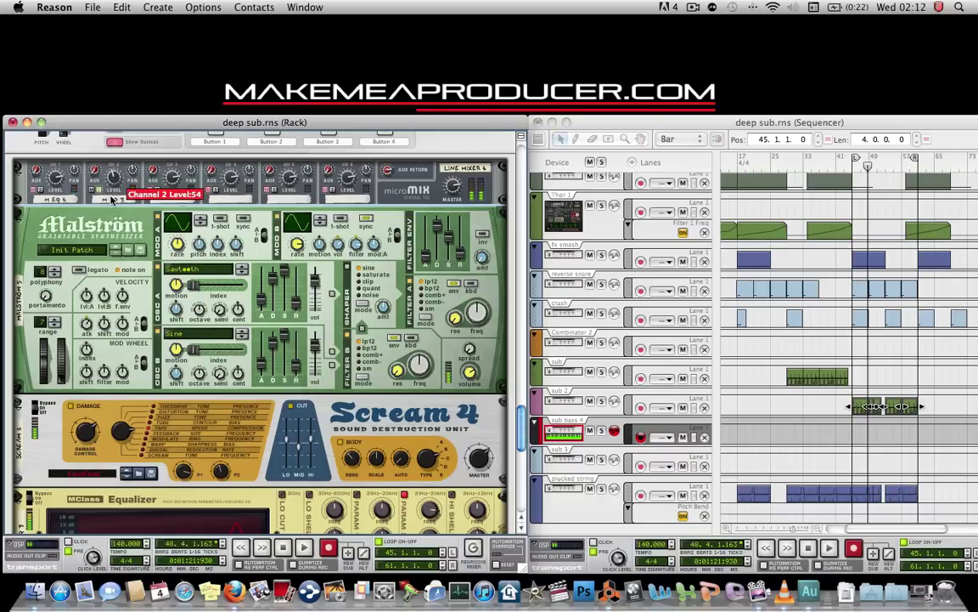
pyautogui.moveTo(111, 198); pyautogui.dragTo(114, 197)
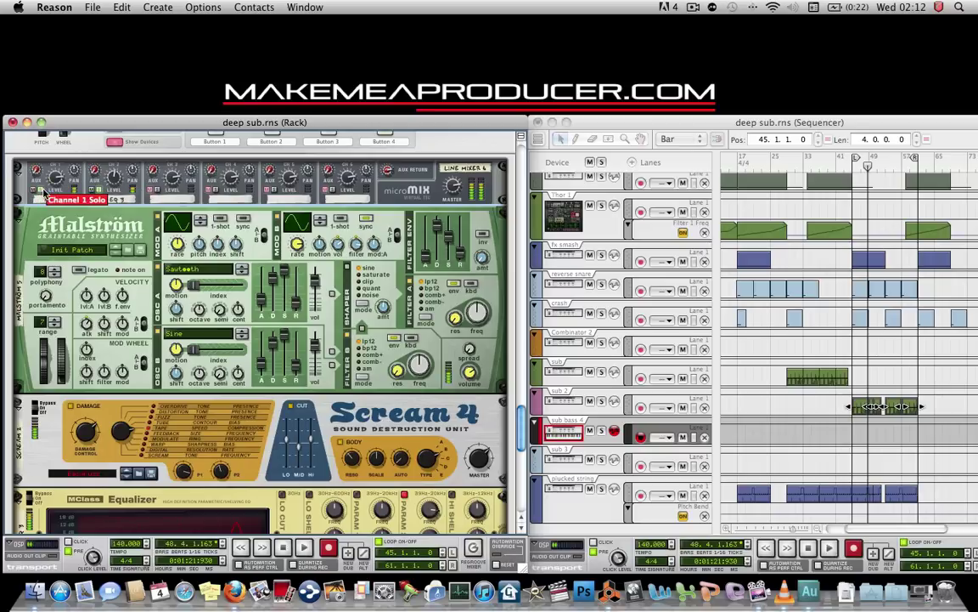
pyautogui.moveTo(53, 185); pyautogui.dragTo(52, 188)
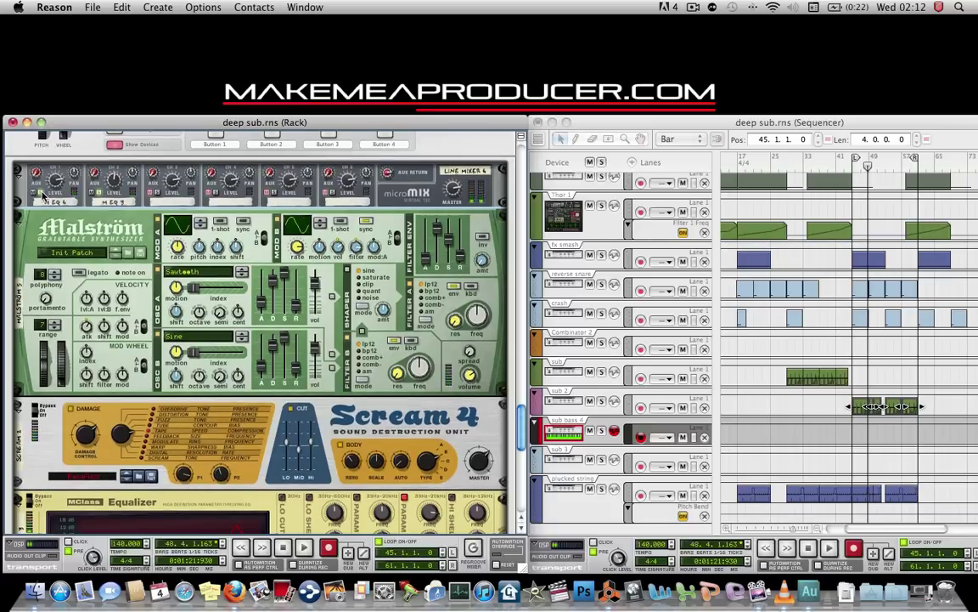
pyautogui.scroll(1, 76, 197)
# Review the devices inside the sub bass 4 Combinator and fold the Combinator in the rack.
pyautogui.scroll(-10, 119, 205)
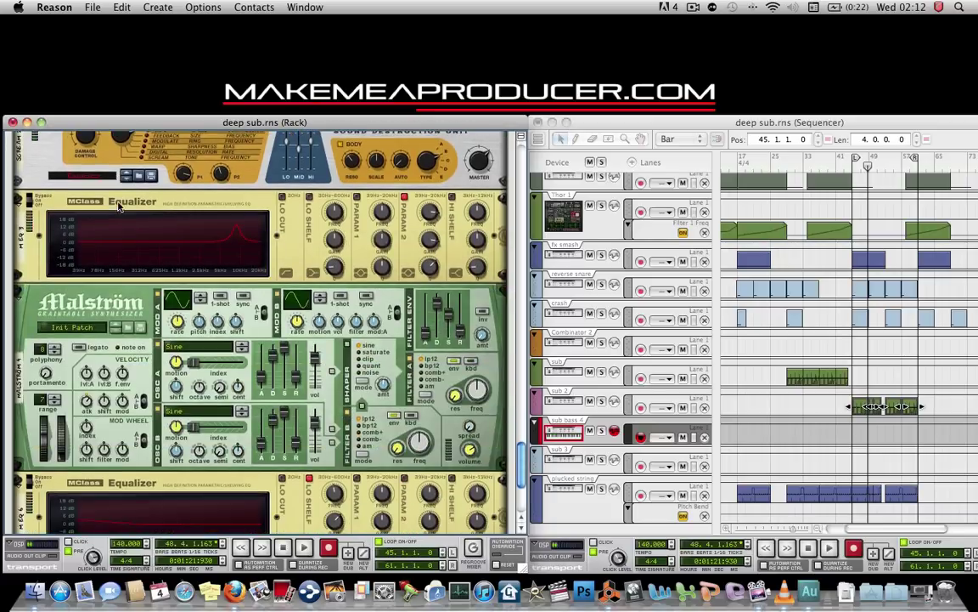
pyautogui.scroll(5, 119, 206)
pyautogui.scroll(6, 119, 207)
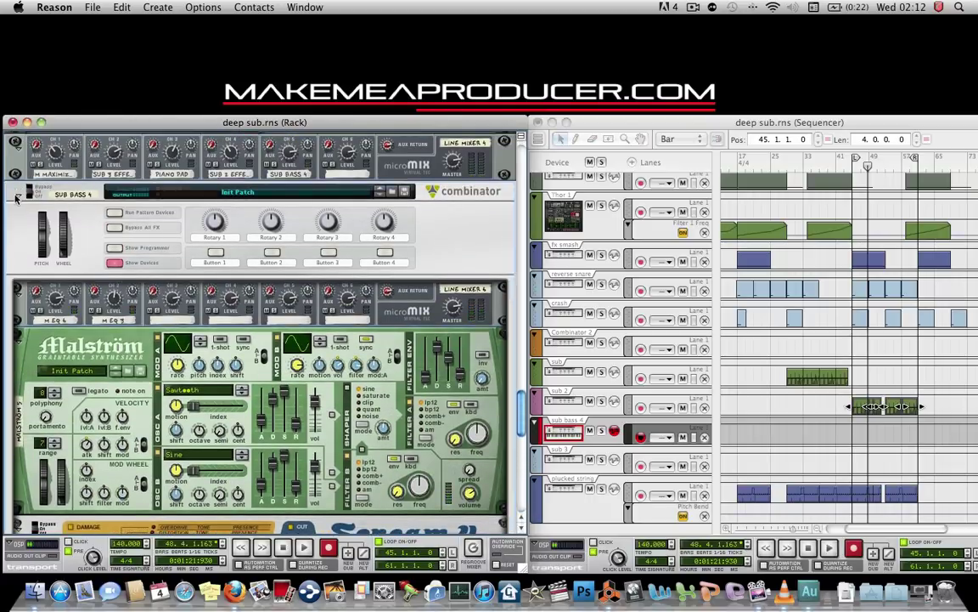
pyautogui.click(17, 192)
pyautogui.scroll(2, 20, 204)
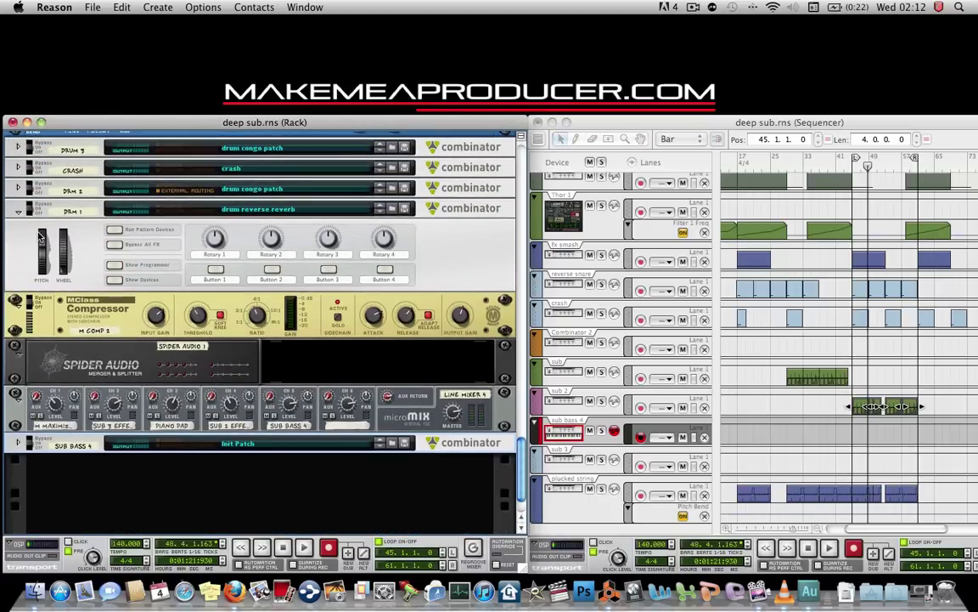
# Add an MClass Maximizer after the sub bass 4 Combinator, enable its look ahead and soft clip, and adjust its output gain.
pyautogui.scroll(-2, 35, 389)
pyautogui.rightClick(15, 353)
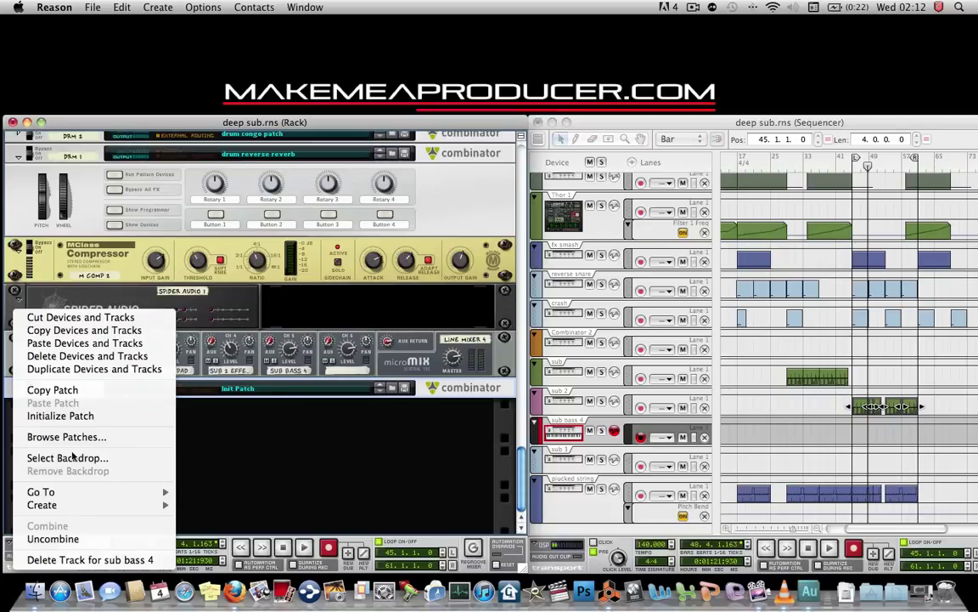
pyautogui.moveTo(162, 506)
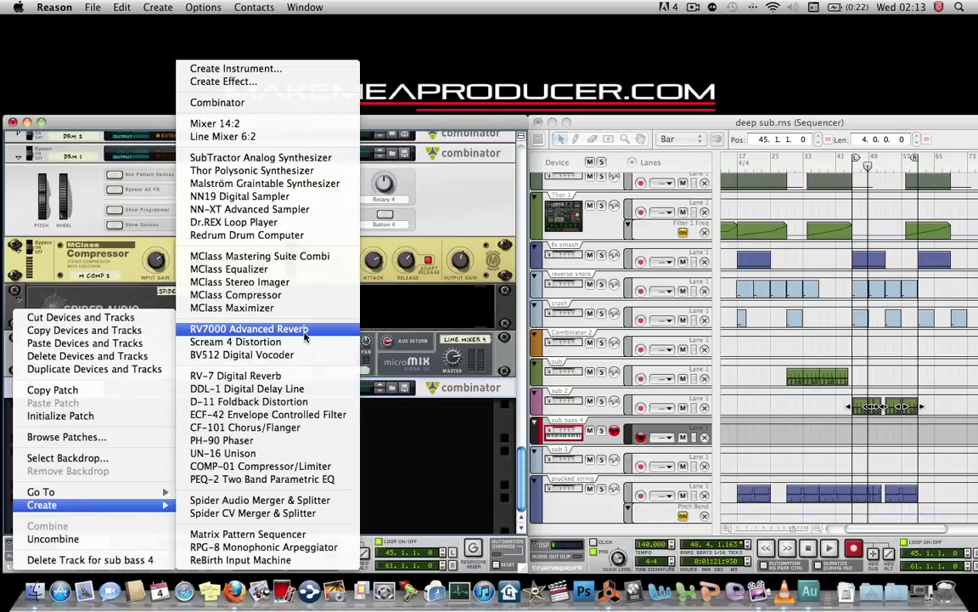
pyautogui.click(254, 307)
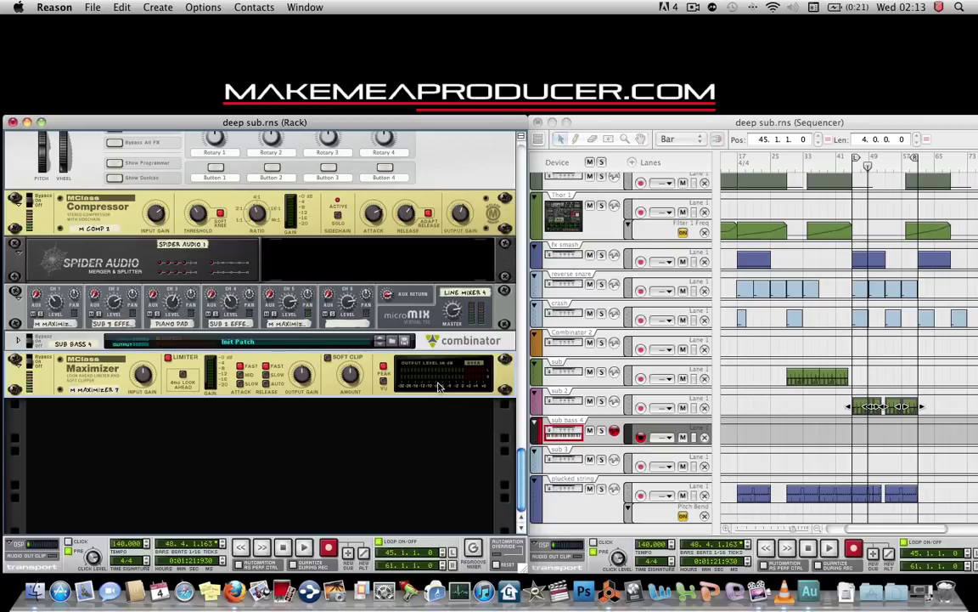
pyautogui.moveTo(300, 377)
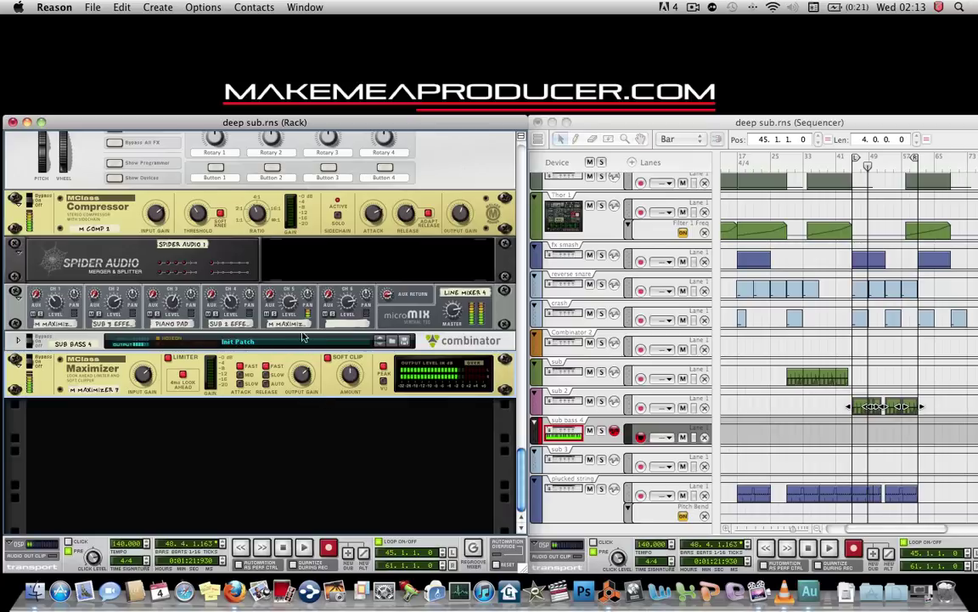
pyautogui.scroll(3, 234, 290)
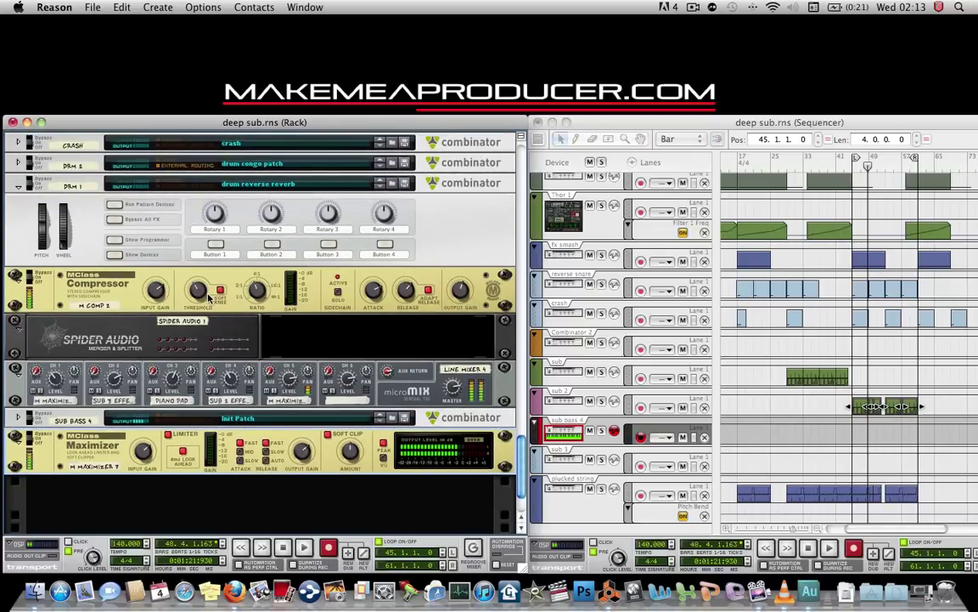
pyautogui.moveTo(208, 295)
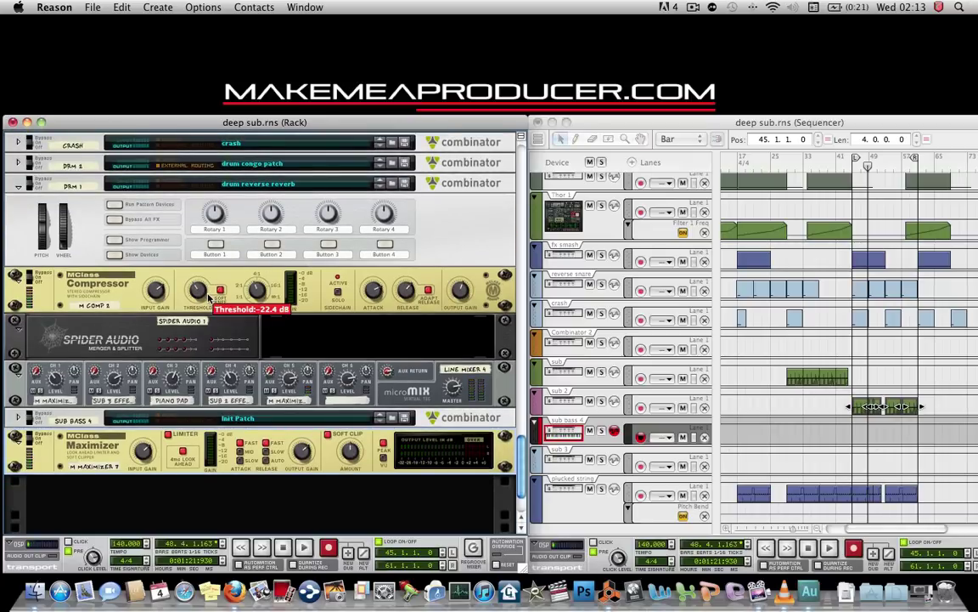
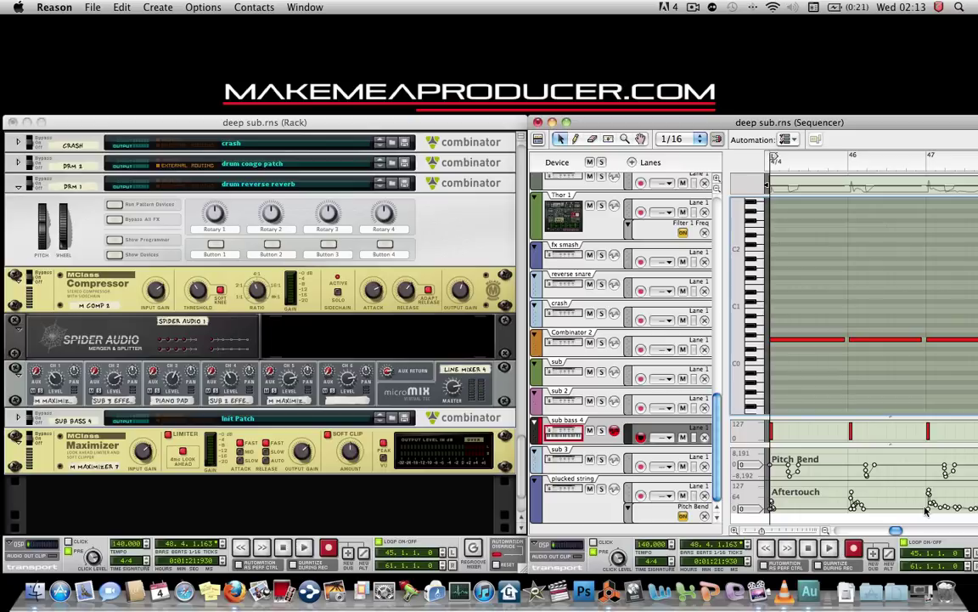
# Return the sequencer to the arrangement view and play the track with the sub bass 4 clips, then stop playback.
pyautogui.click(396, 473)
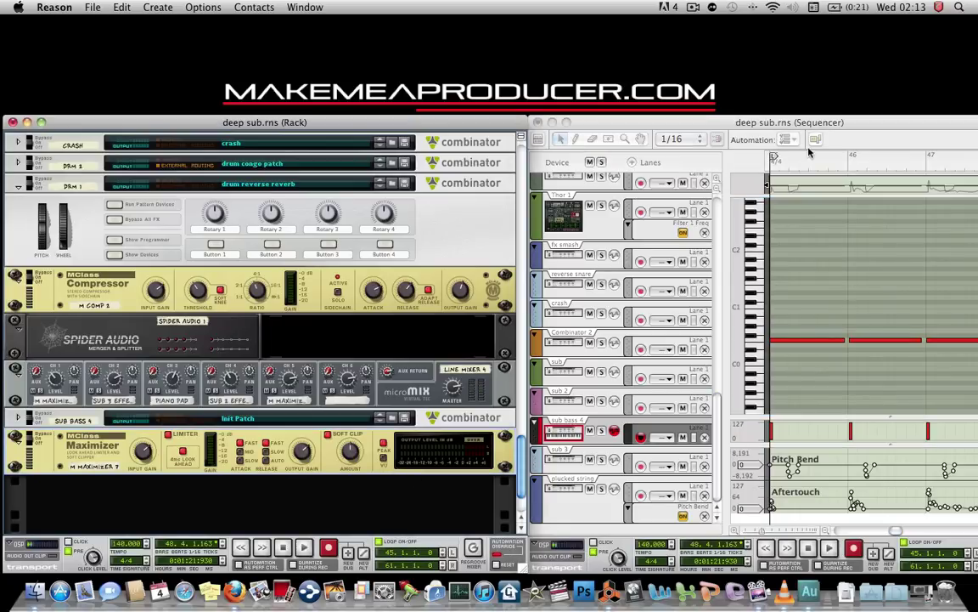
pyautogui.click(538, 140)
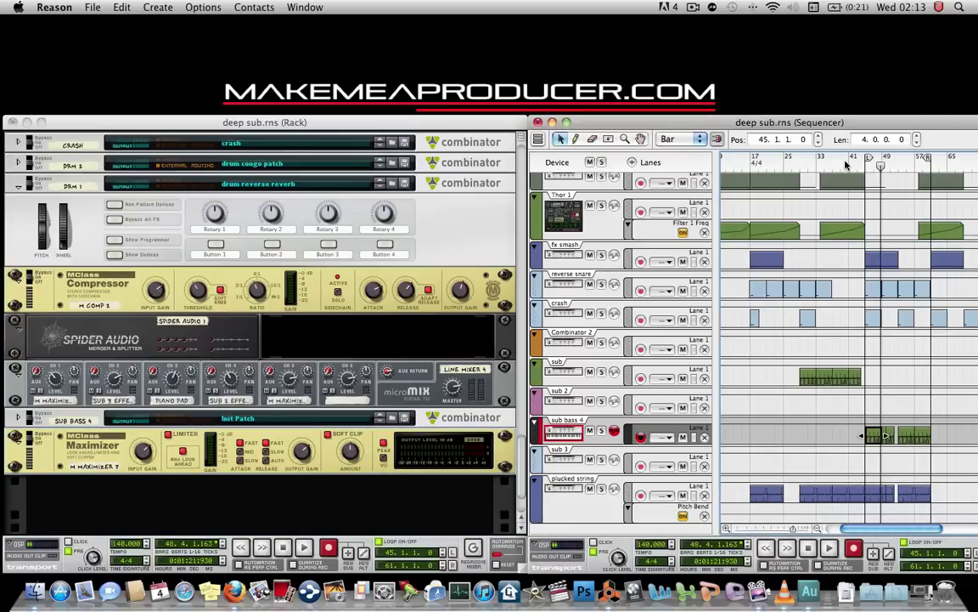
pyautogui.press('space')
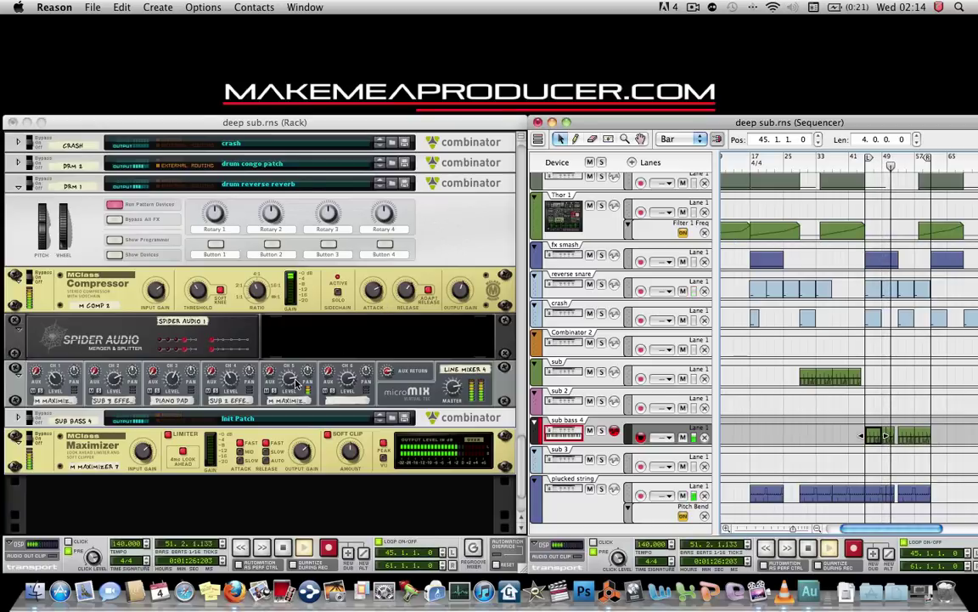
pyautogui.press('space')
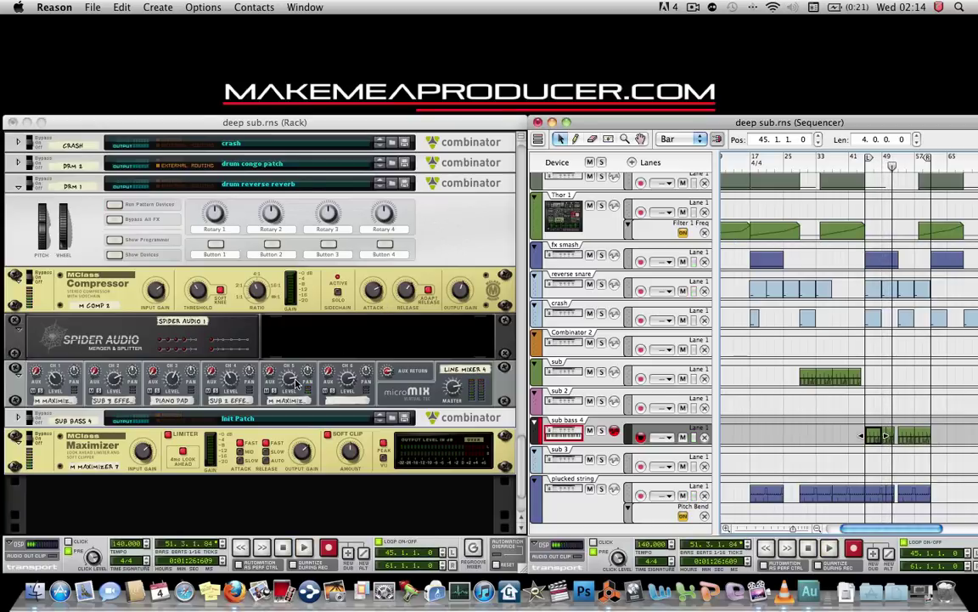
# Check the channel 5 level on Line Mixer 4 and the output gain of the new Maximizer.
pyautogui.click(296, 384)
pyautogui.moveTo(291, 388)
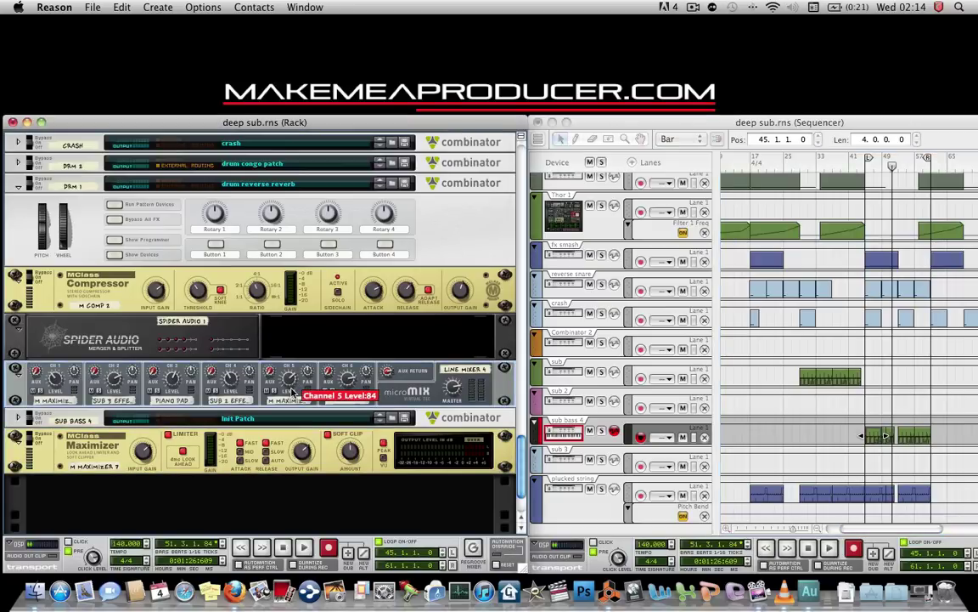
pyautogui.scroll(-1, 256, 458)
pyautogui.moveTo(301, 448)
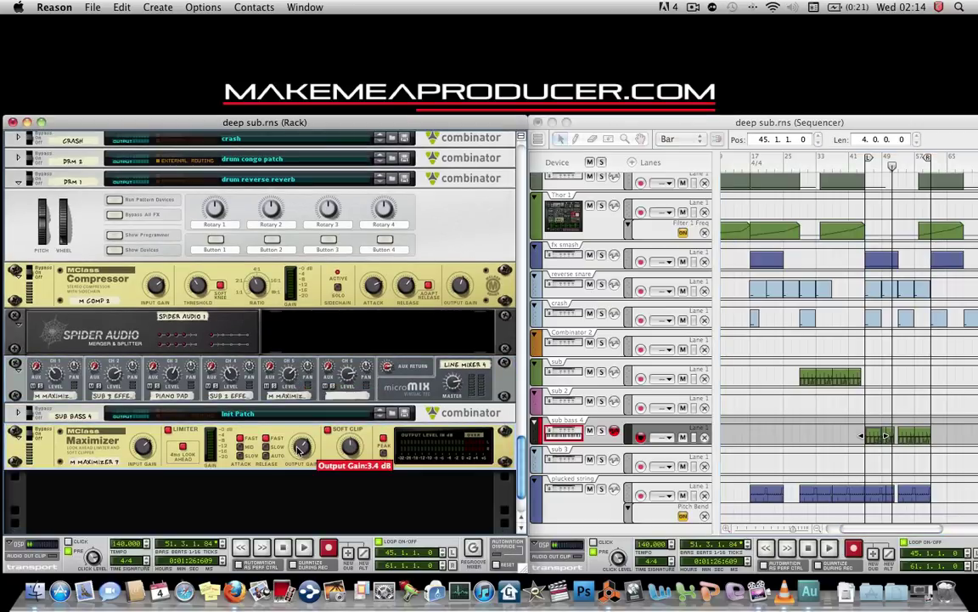
# Move the song position back to an earlier point, replay the sub bass 4 section and stop it.
pyautogui.click(835, 172)
pyautogui.press('space')
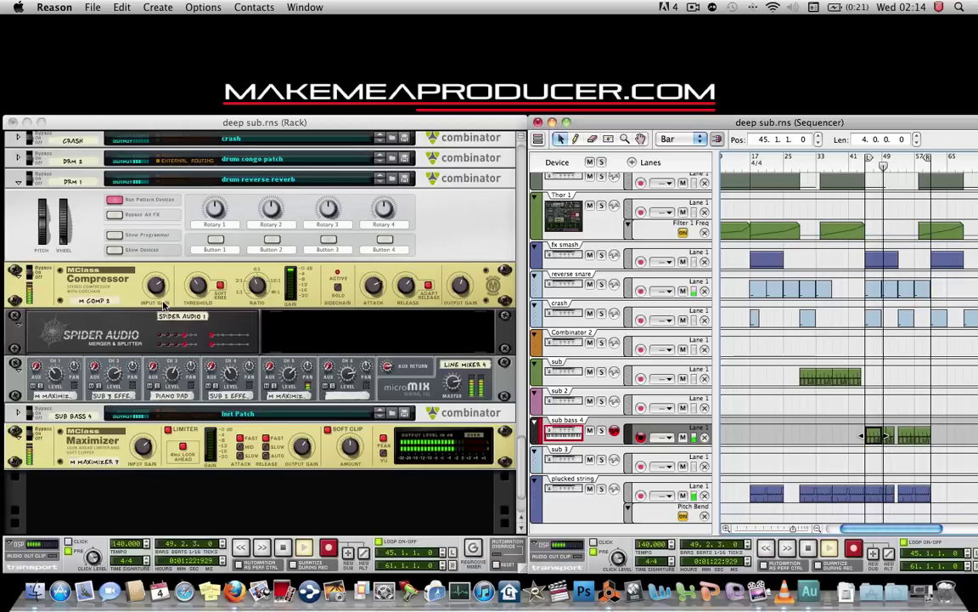
pyautogui.press('space')
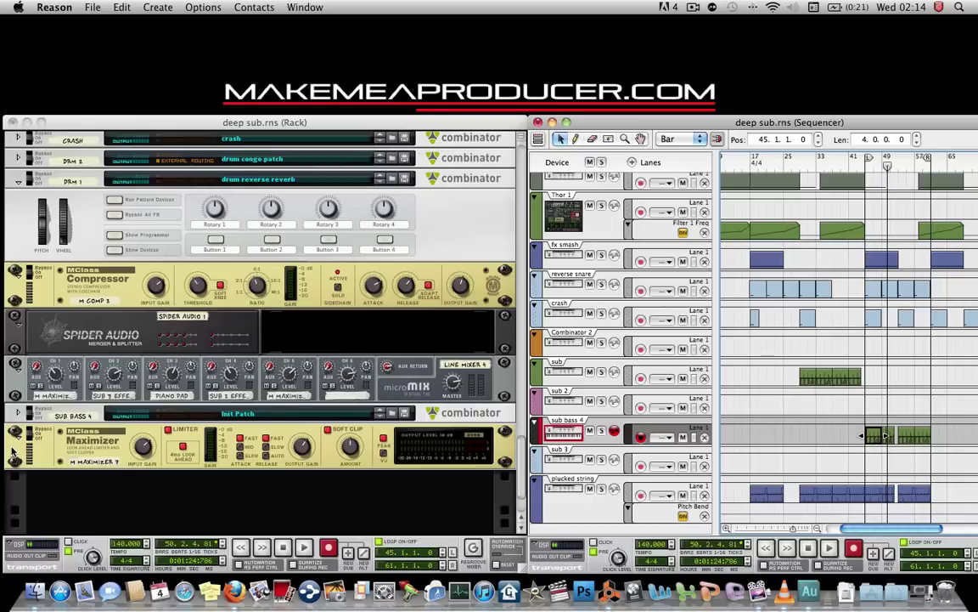
# Unfold the sub bass 4 Combinator and adjust the upper Malström's Modulator B rate while playing the track from bar 45.
pyautogui.click(20, 415)
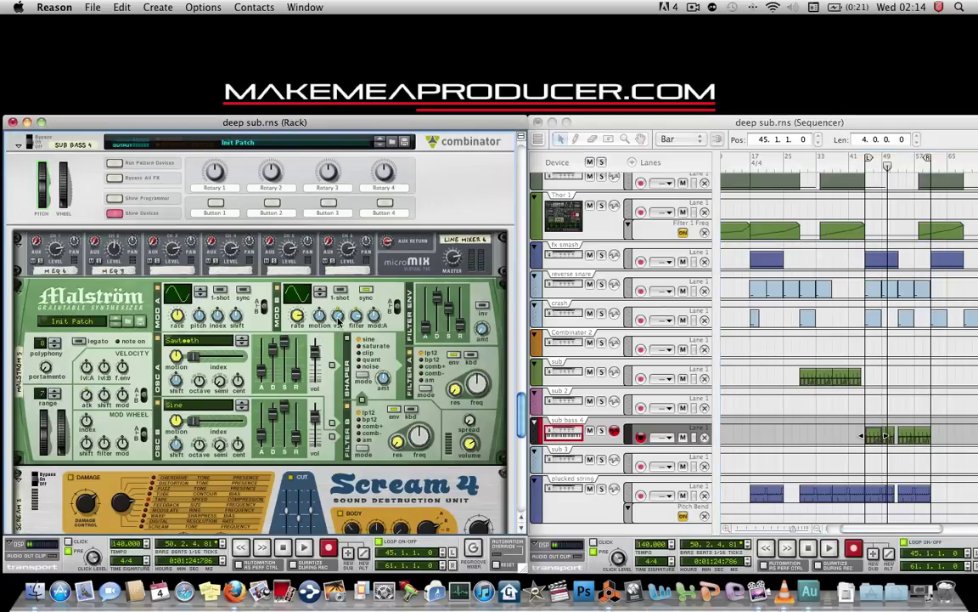
pyautogui.click(865, 167)
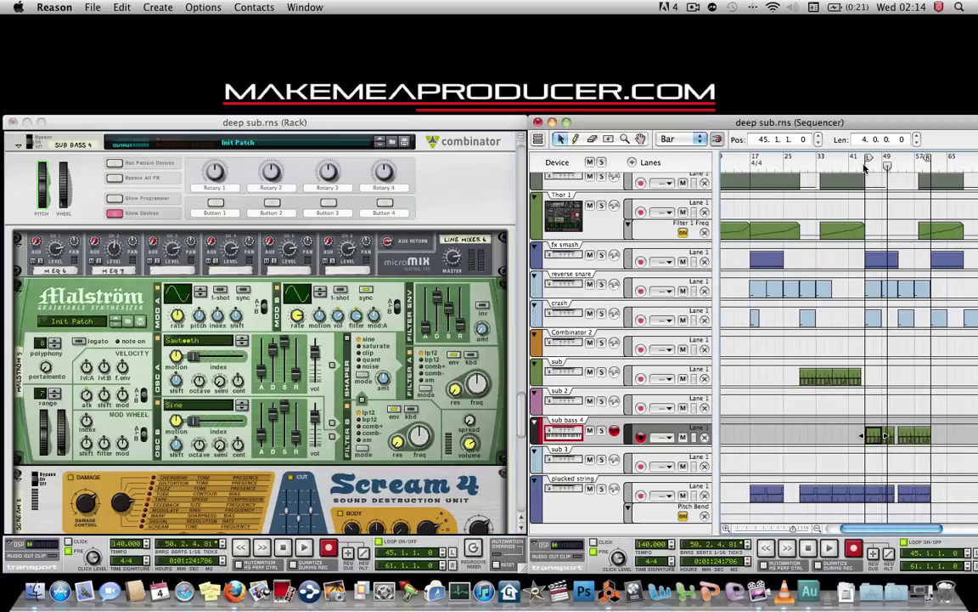
pyautogui.click(342, 320)
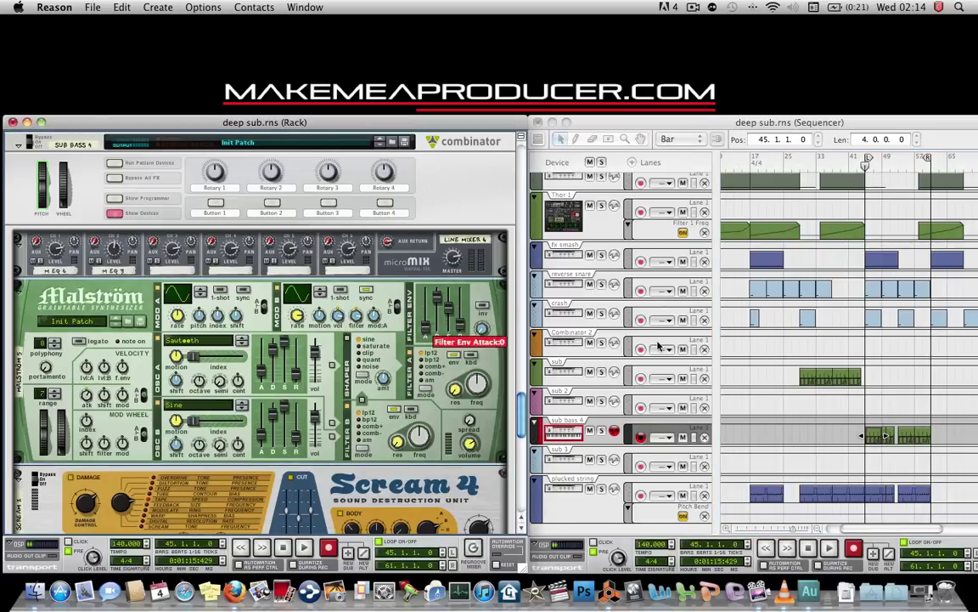
pyautogui.press('space')
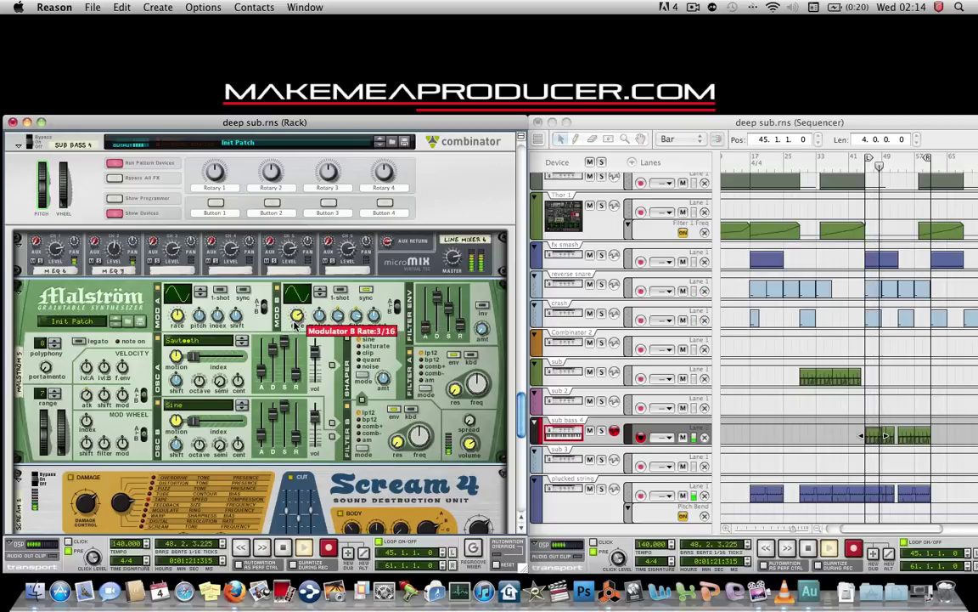
pyautogui.moveTo(294, 320); pyautogui.dragTo(296, 317)
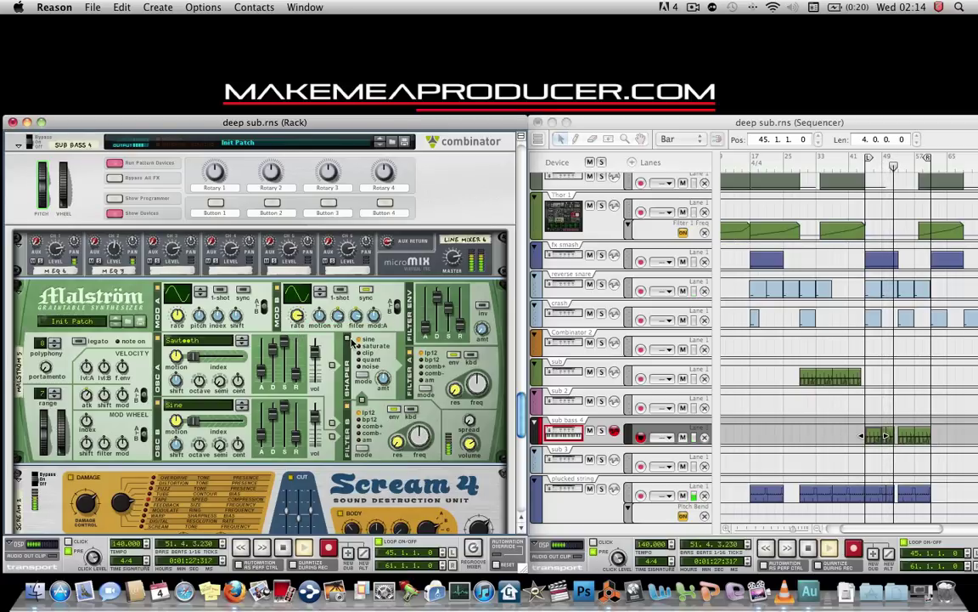
# Adjust the damage type and body scale of the Scream 4 inside the sub bass 4 Combinator.
pyautogui.scroll(-3, 352, 340)
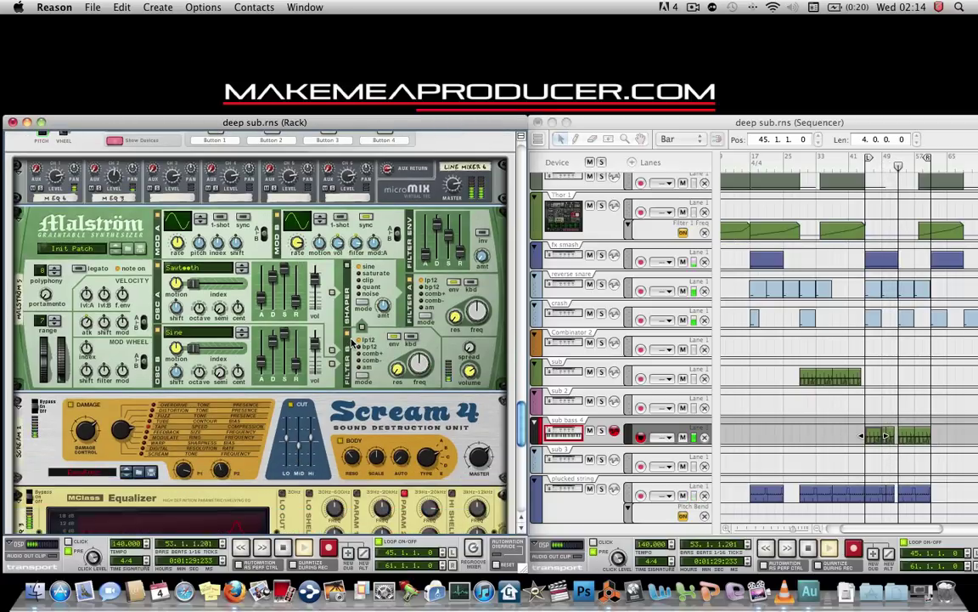
pyautogui.scroll(-8, 296, 390)
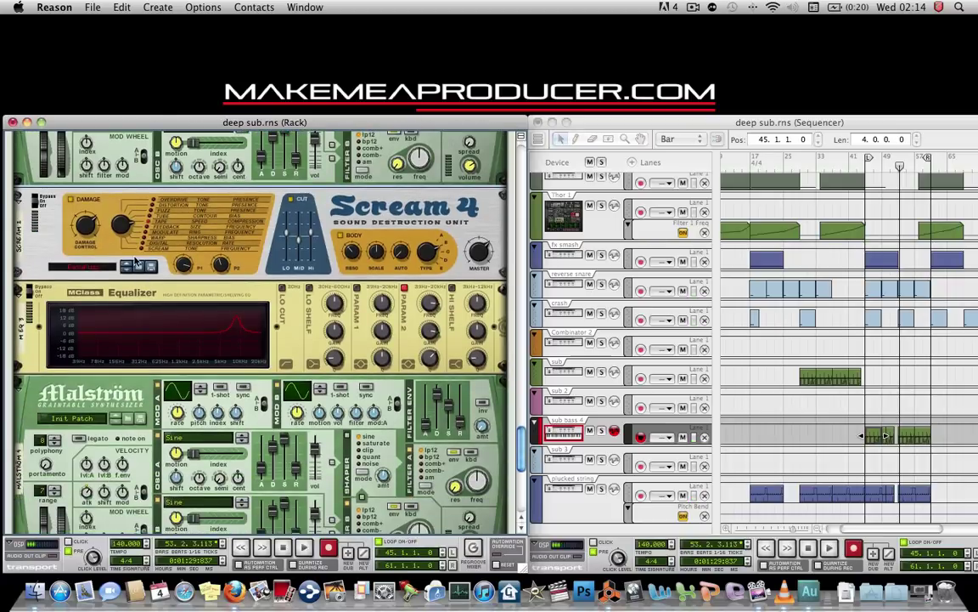
pyautogui.moveTo(122, 225); pyautogui.dragTo(123, 244)
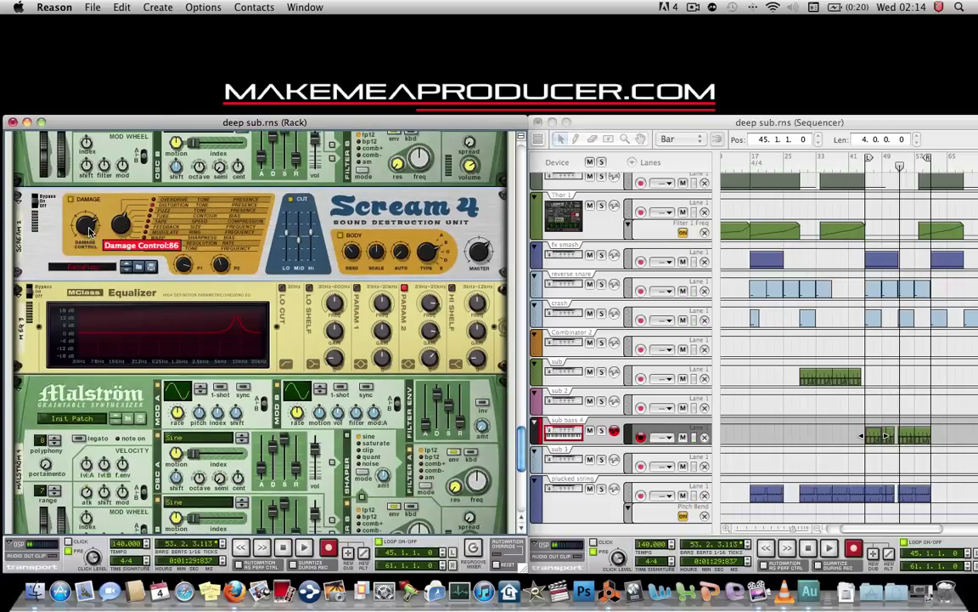
pyautogui.moveTo(377, 250); pyautogui.dragTo(381, 240)
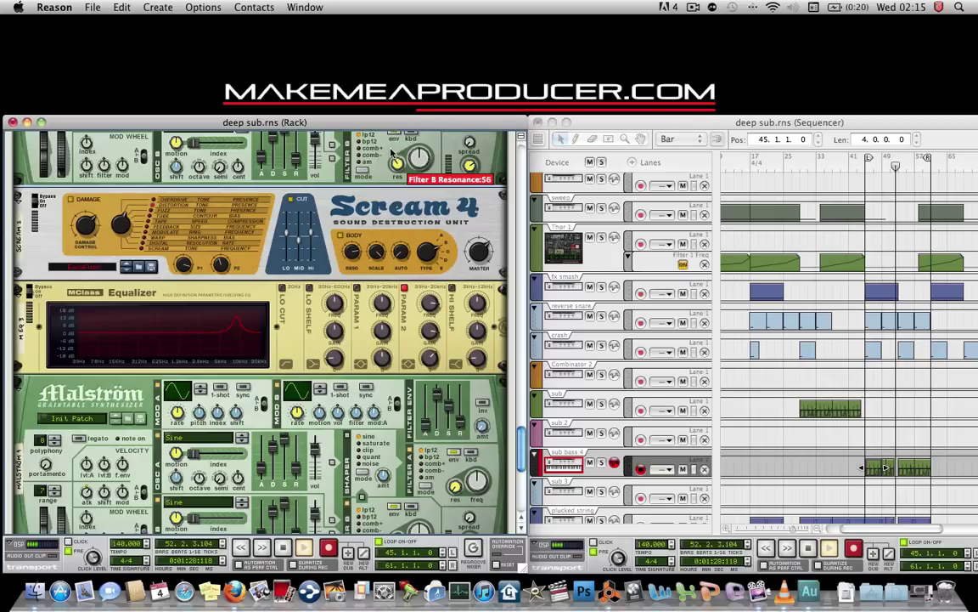
# Adjust the Filter B frequency and resonance on the Malström above the Scream 4 during playback.
pyautogui.scroll(2, 370, 166)
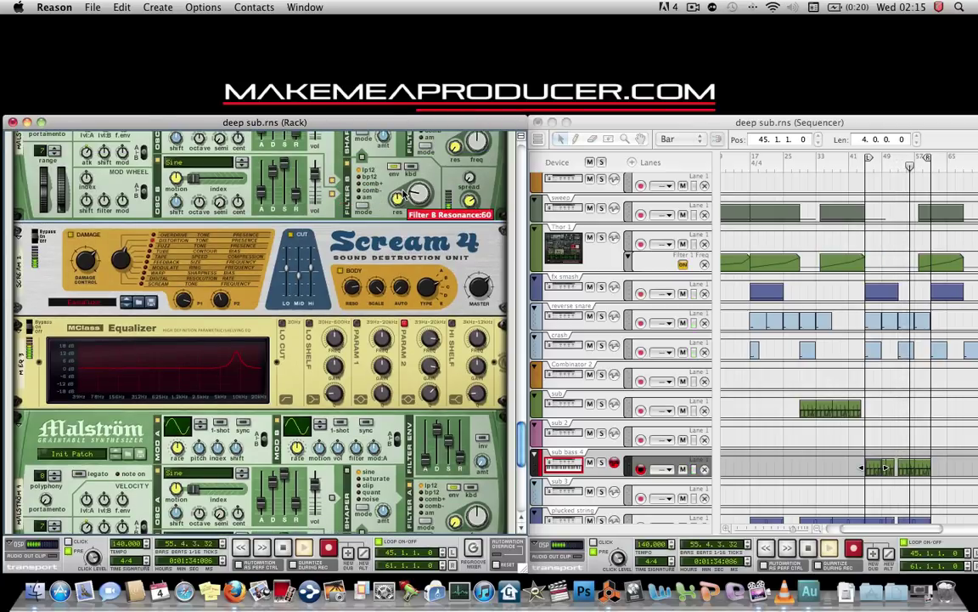
pyautogui.moveTo(418, 190); pyautogui.dragTo(425, 180)
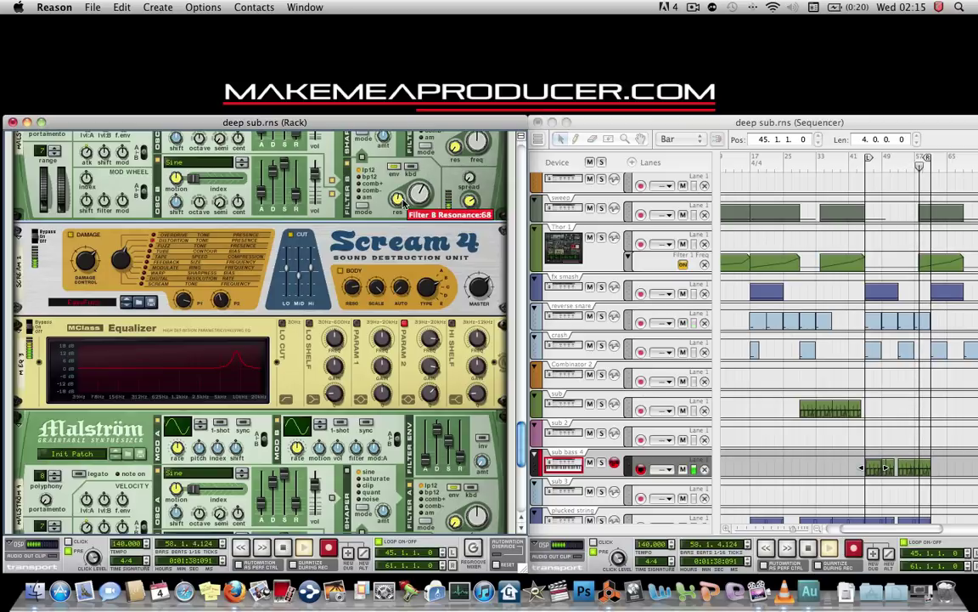
pyautogui.moveTo(397, 198); pyautogui.dragTo(400, 207)
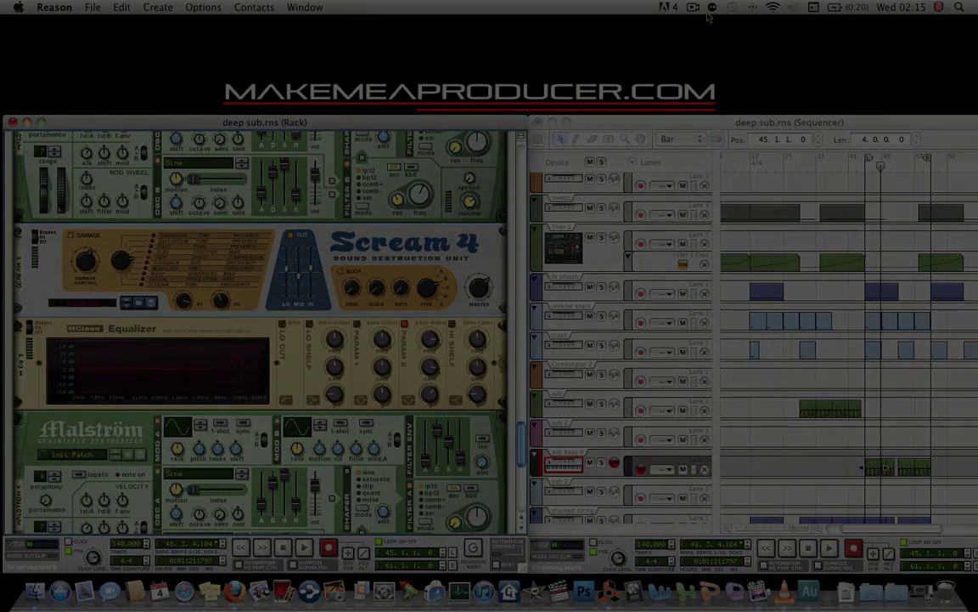
pyautogui.click(693, 6)
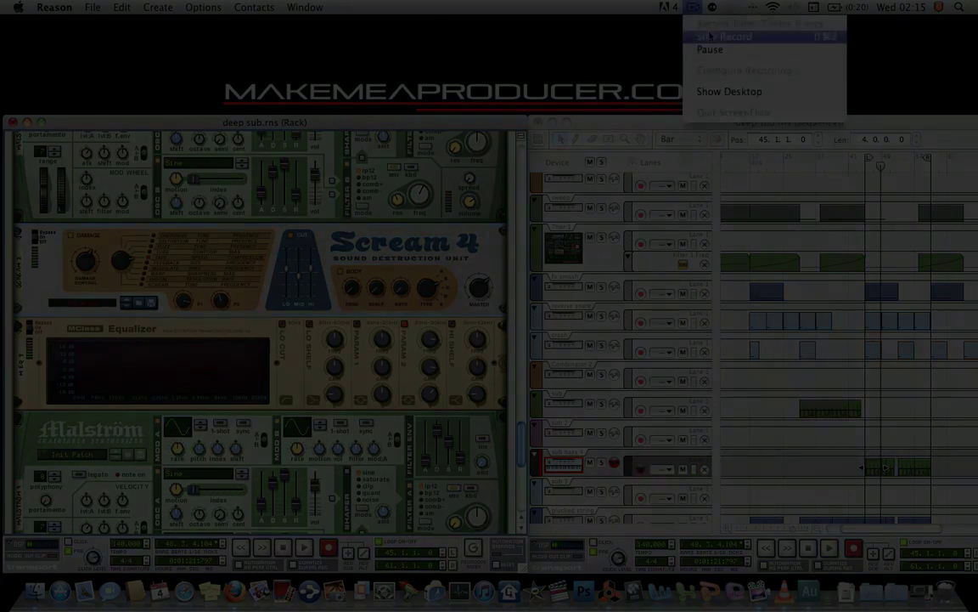